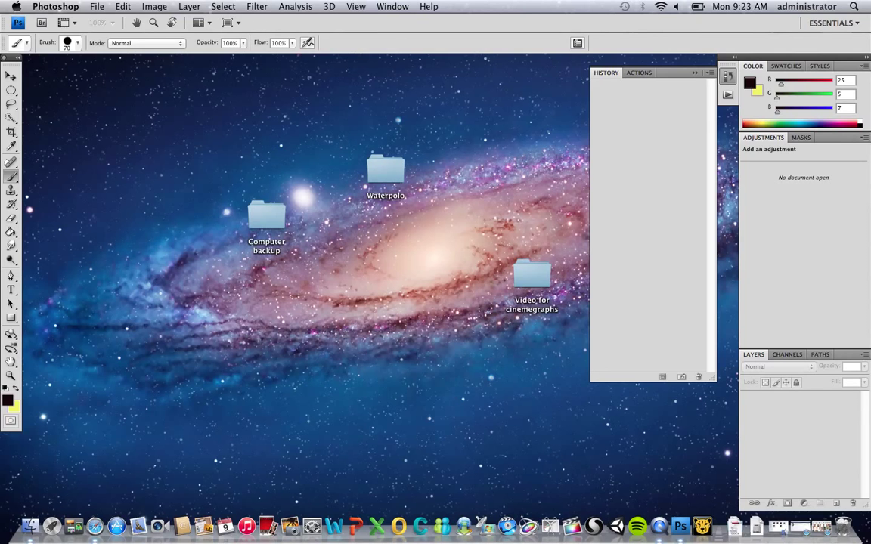
- Create a transparent RGB document 8.5 by 11 inches at 300 pixels/inch and enlarge its window
left_click(97, 6)
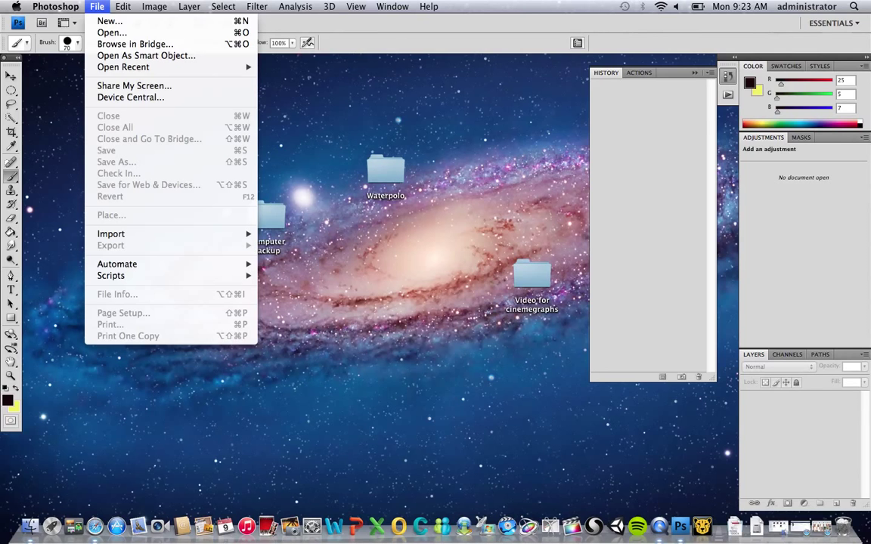
left_click(109, 21)
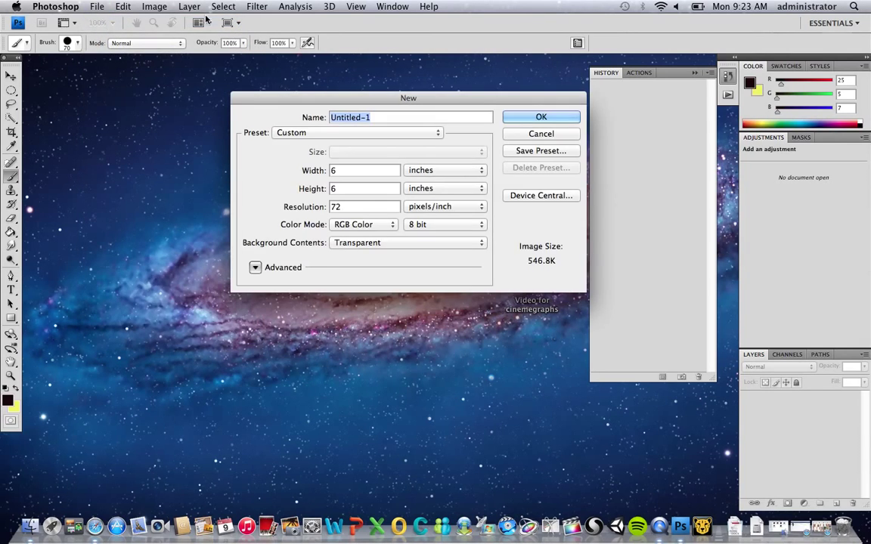
left_click(451, 172)
left_click(451, 172)
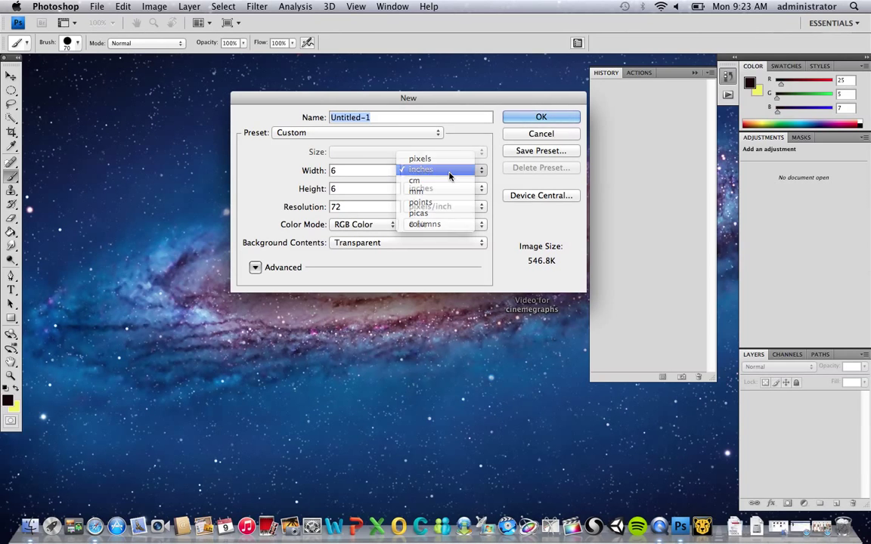
double_click(342, 172)
type("8")
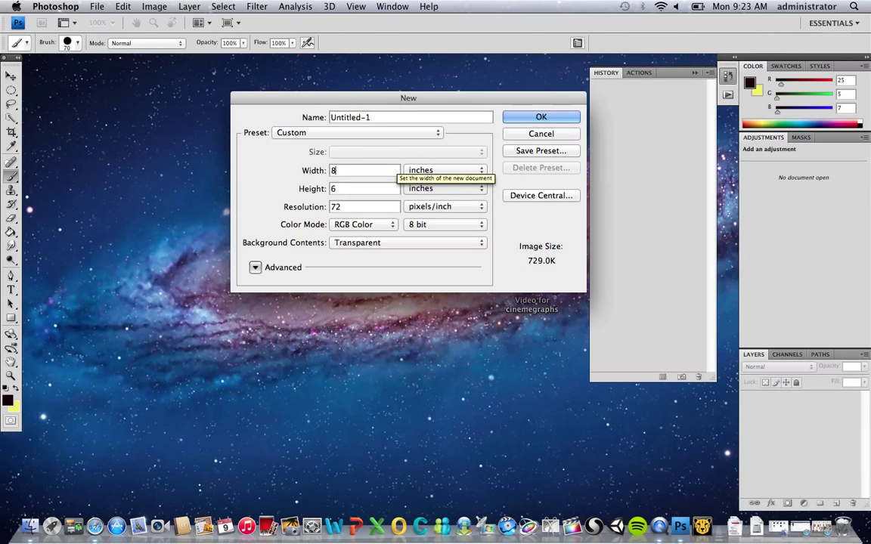
type(".5")
double_click(349, 187)
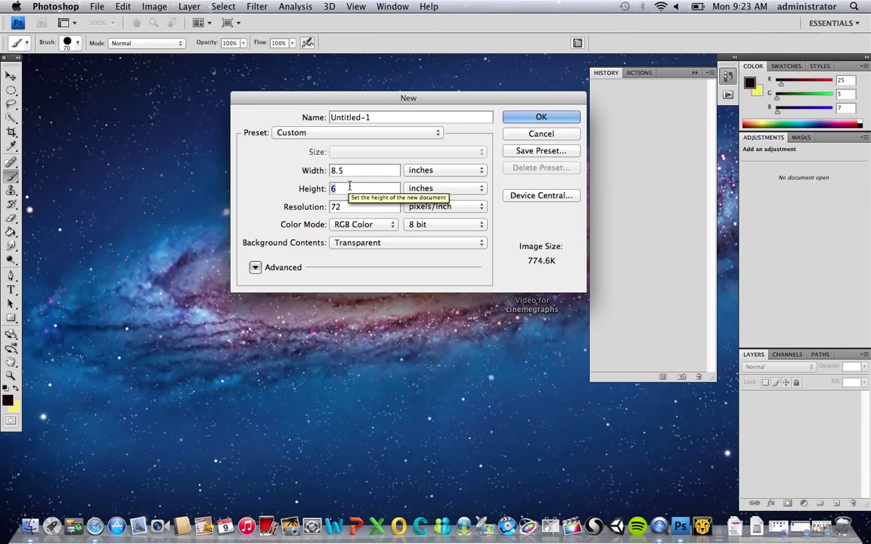
type("11")
double_click(357, 209)
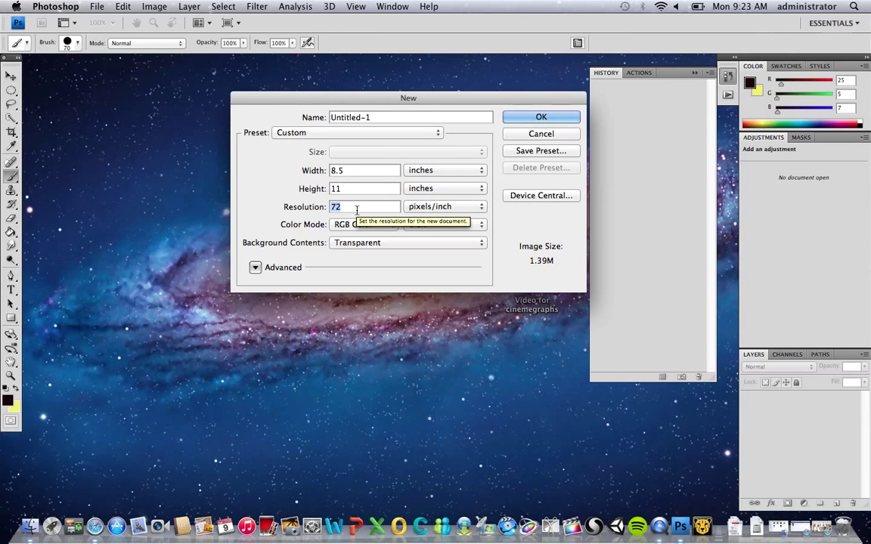
type("300")
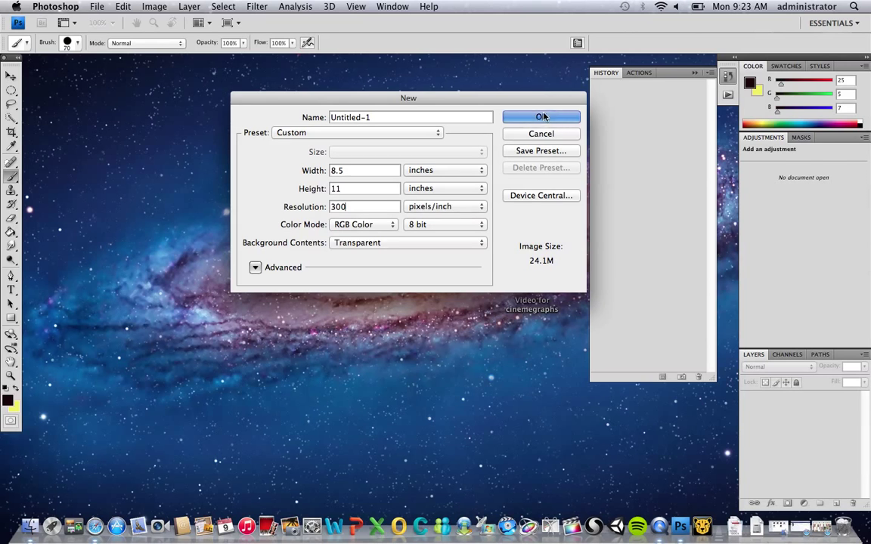
left_click(541, 118)
left_click_drag(194, 61, 241, 62)
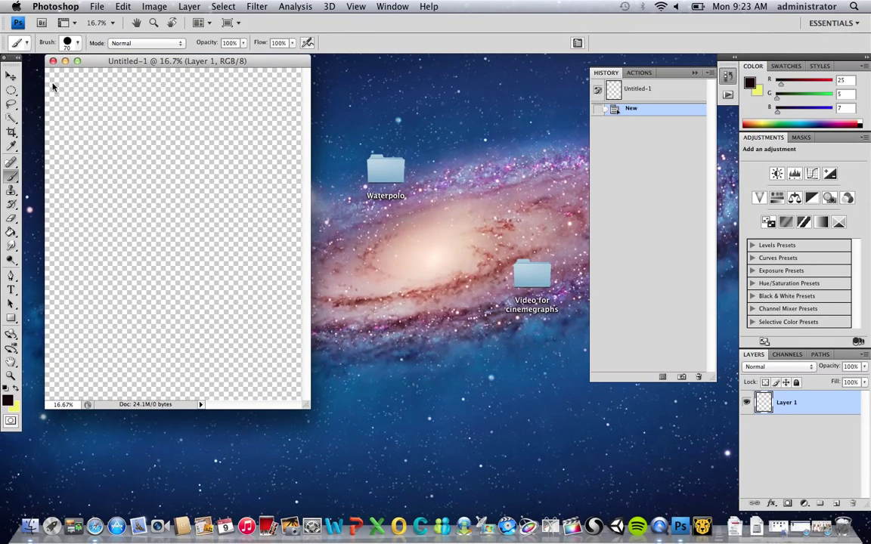
left_click_drag(307, 405, 499, 488)
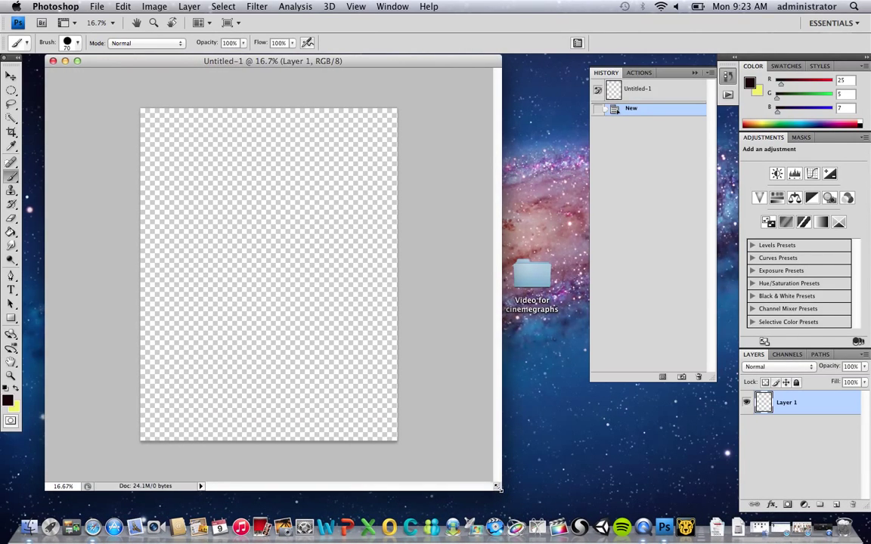
- Switch to Safari, open the close-up of the grimacing dark-haired man, and bring the image into the Photoshop document
left_click(716, 526)
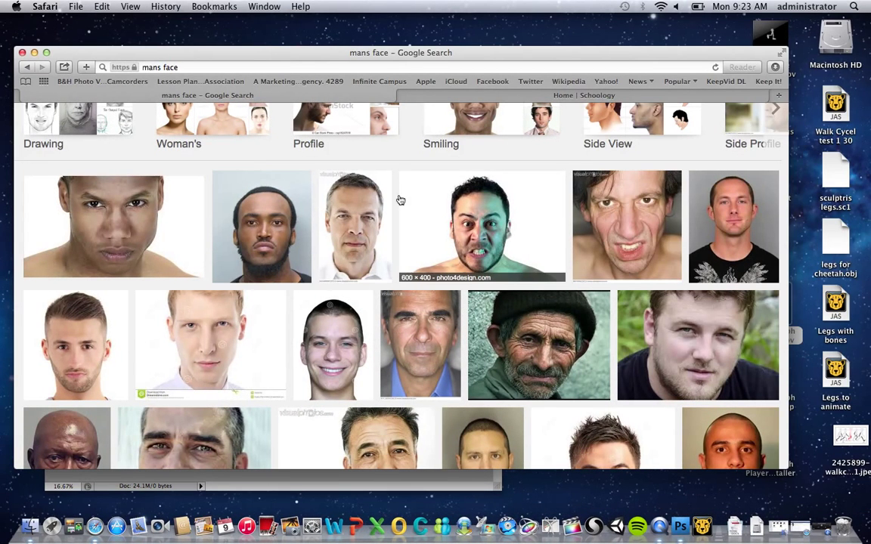
left_click(605, 216)
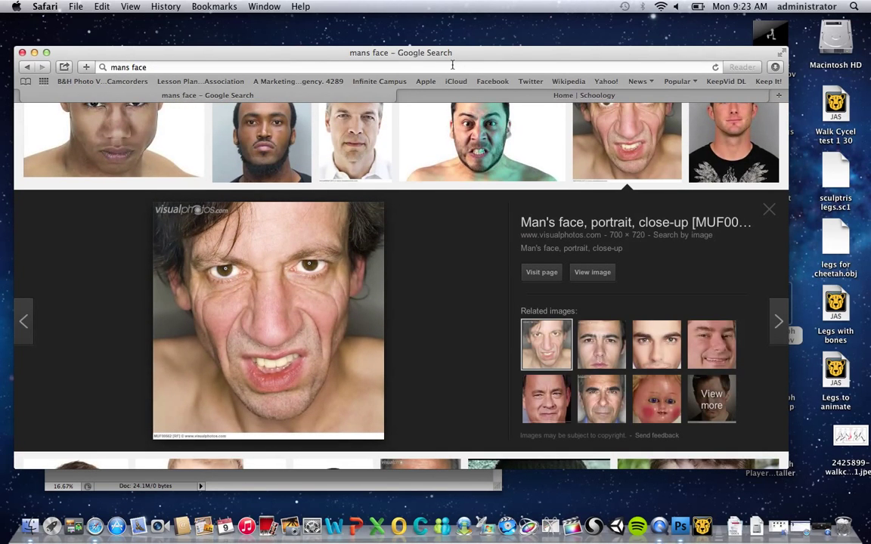
left_click_drag(293, 58, 707, 76)
right_click(654, 296)
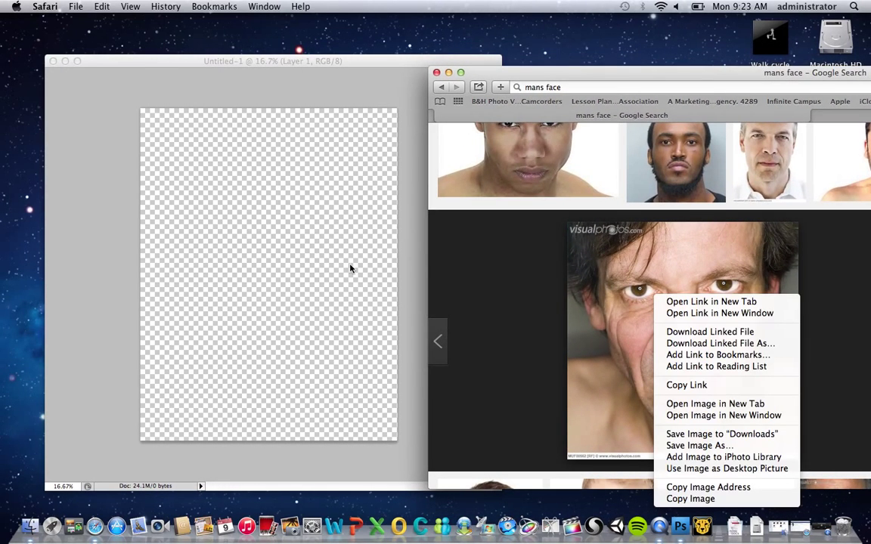
left_click(613, 311)
left_click_drag(614, 311, 173, 250)
left_click(183, 80)
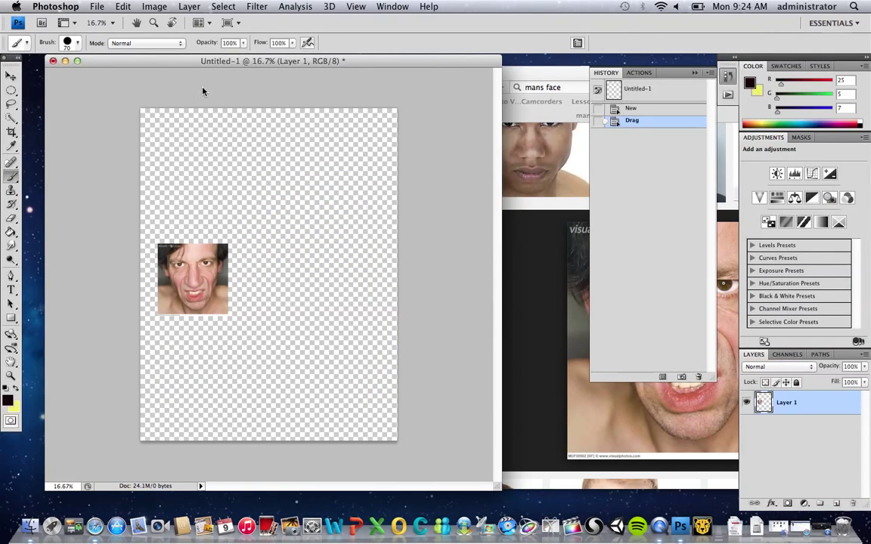
- Scale the face photo to about 426% width and stretch it vertically so it fills the canvas without the white caption strip
left_click(11, 76)
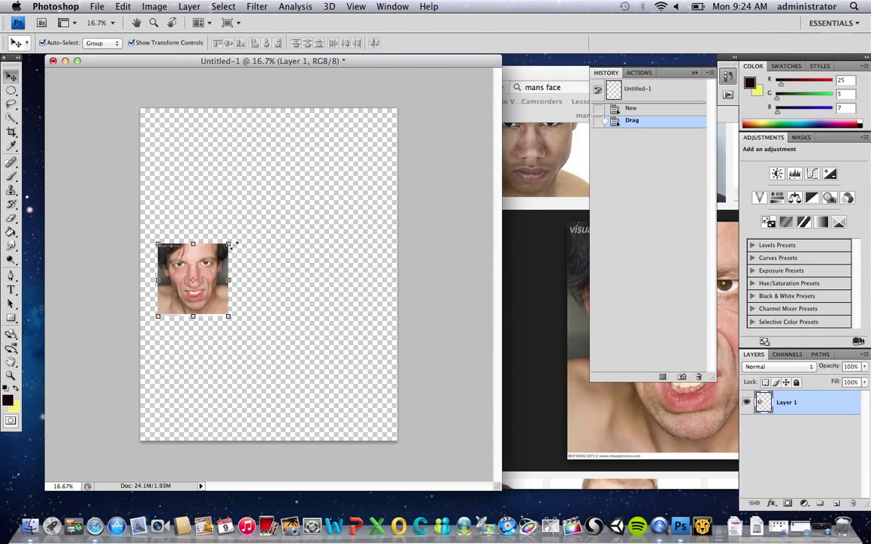
left_click_drag(229, 245, 370, 93)
left_click_drag(288, 194, 258, 337)
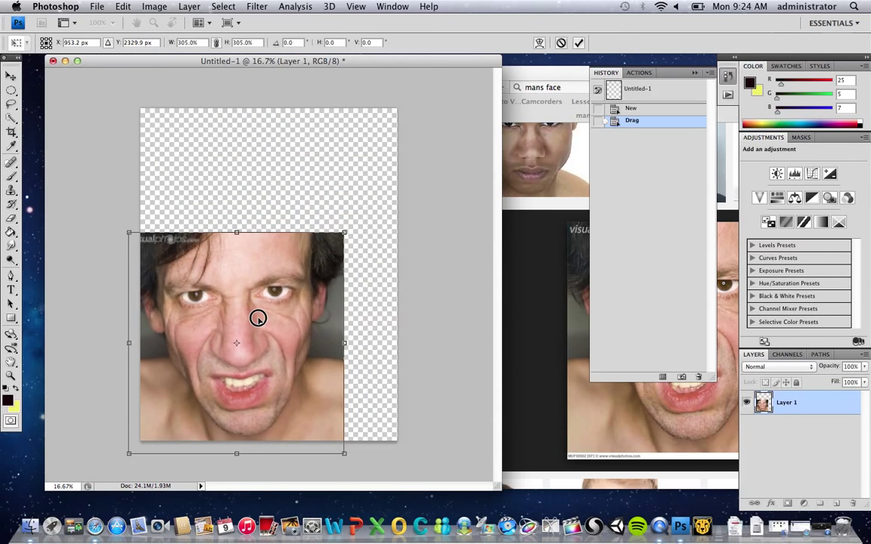
left_click_drag(344, 235, 396, 111)
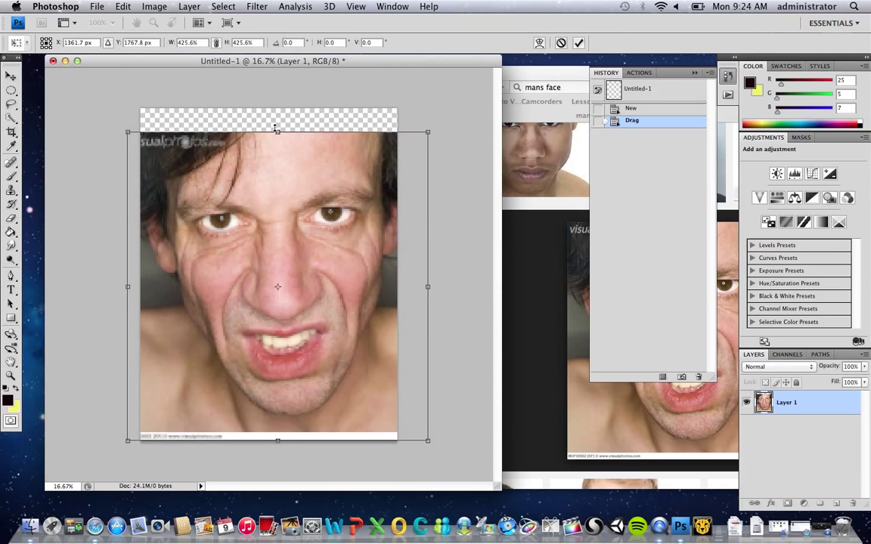
left_click_drag(278, 133, 276, 87)
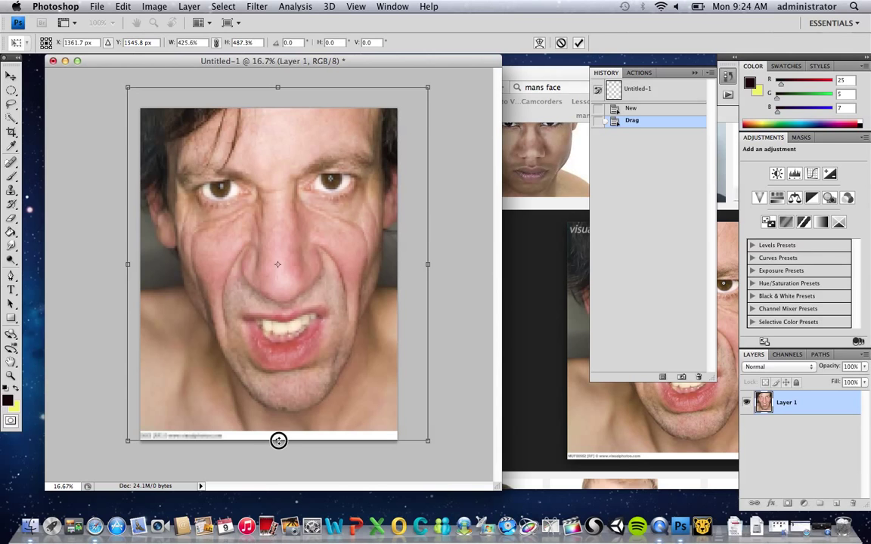
left_click_drag(277, 441, 278, 457)
double_click(239, 358)
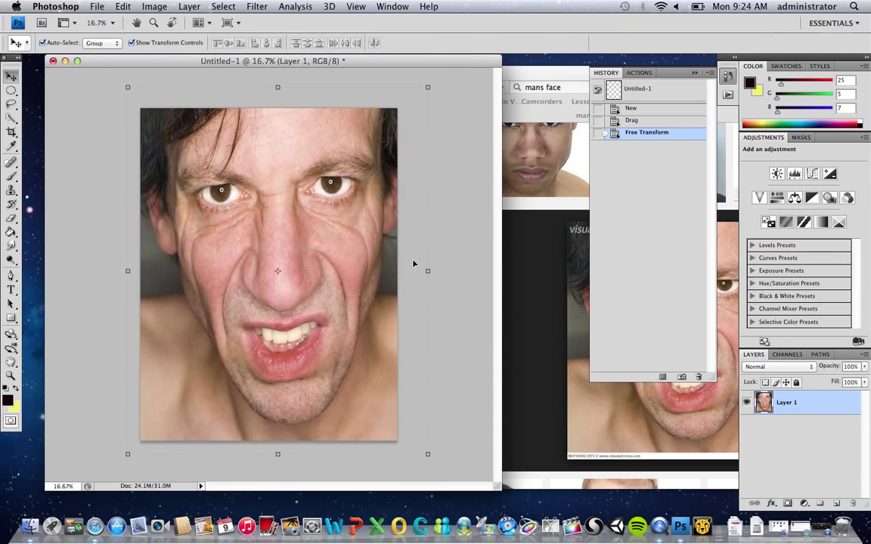
- Switch back to Safari and search Google Images for "meat texture"
left_click(558, 258)
left_click_drag(581, 74, 272, 58)
scroll(387, 197, "up", 5)
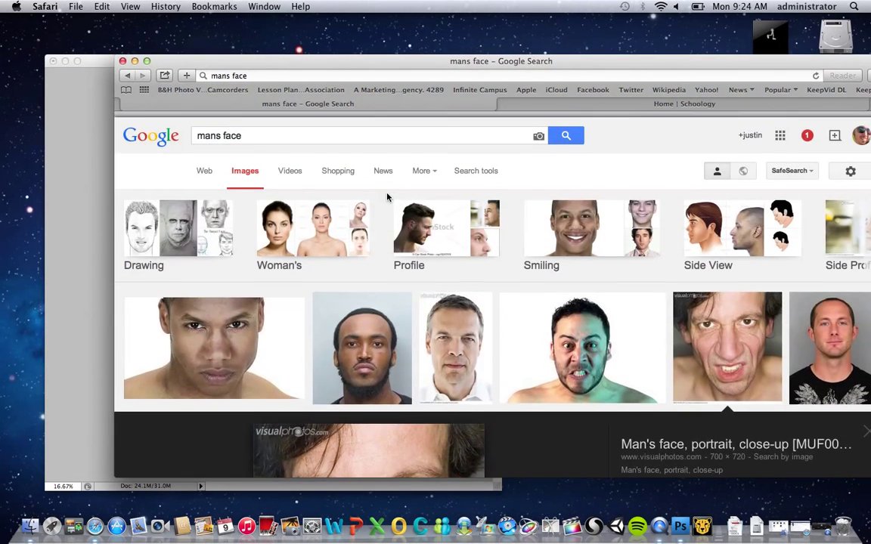
scroll(387, 197, "down", 1)
triple_click(277, 130)
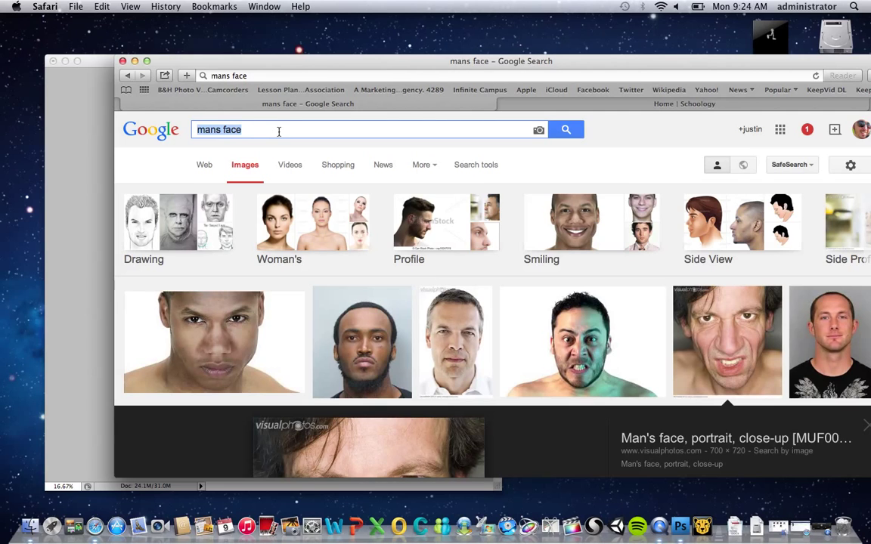
type("meat texture")
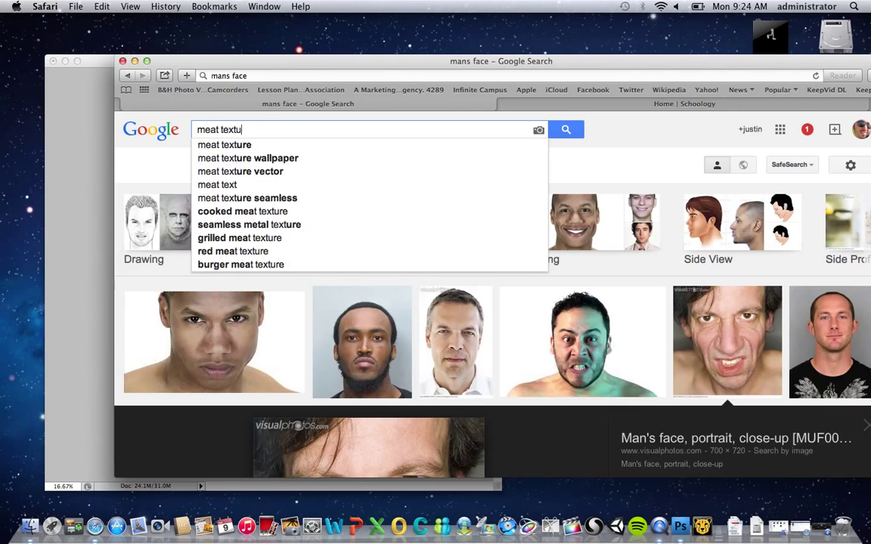
key("Return")
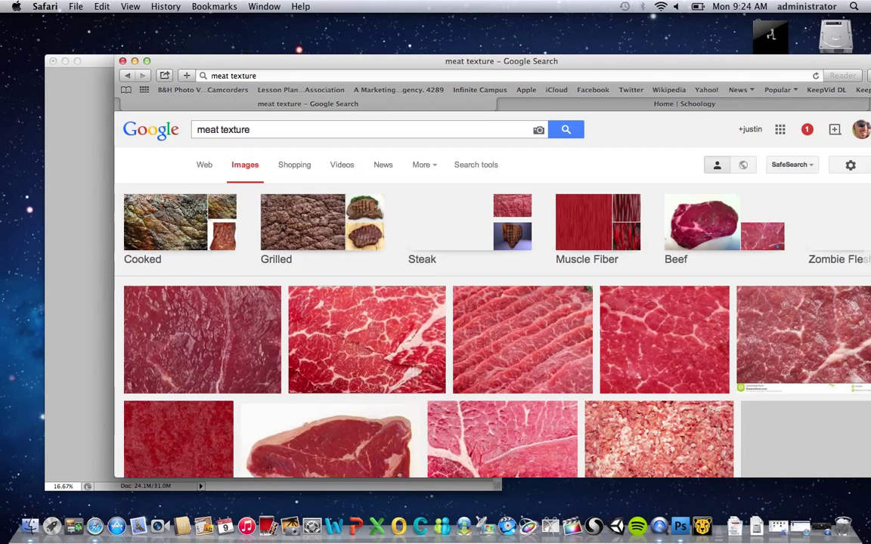
- Open the second raw meat texture result and place it in the Photoshop document as a layer above the face
left_click(387, 305)
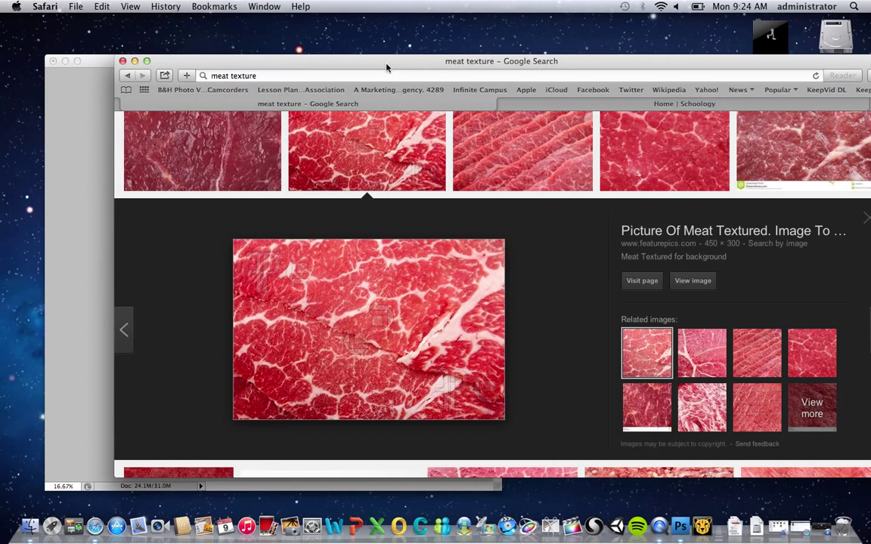
left_click_drag(386, 68, 676, 30)
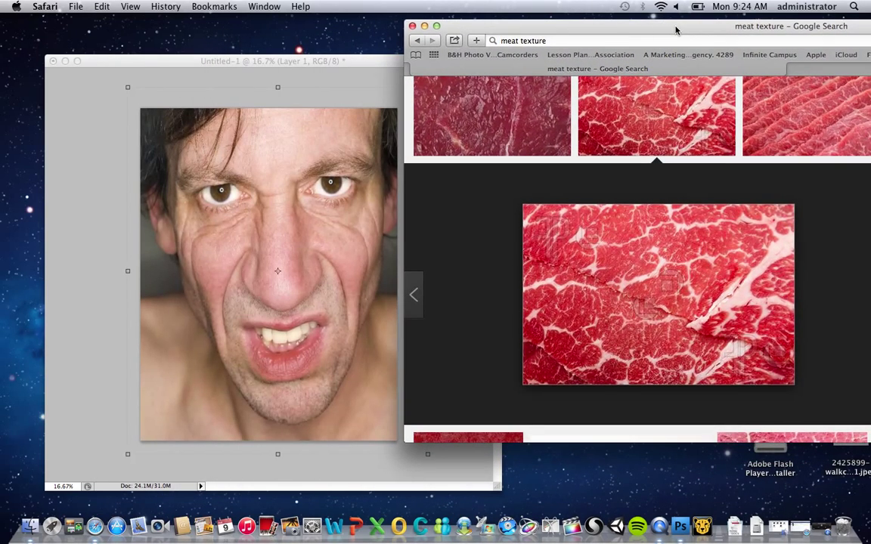
left_click_drag(642, 244, 313, 232)
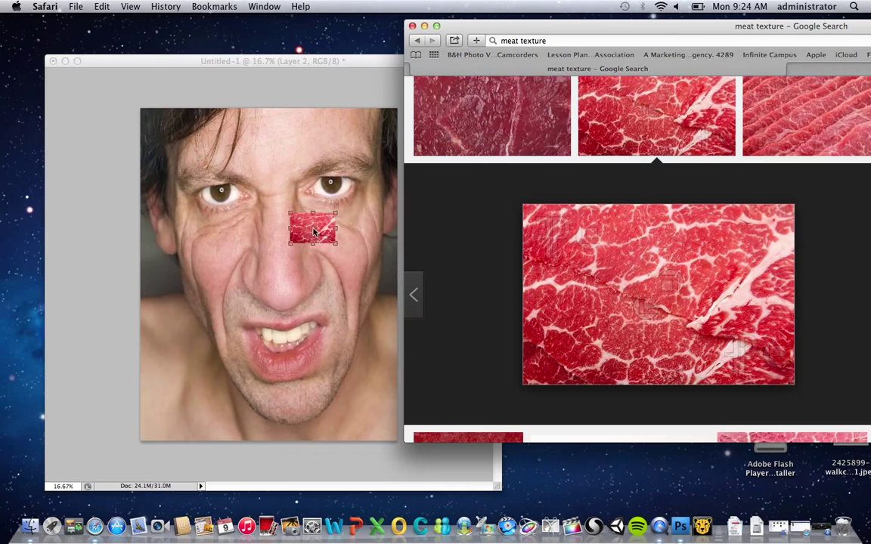
left_click(321, 70)
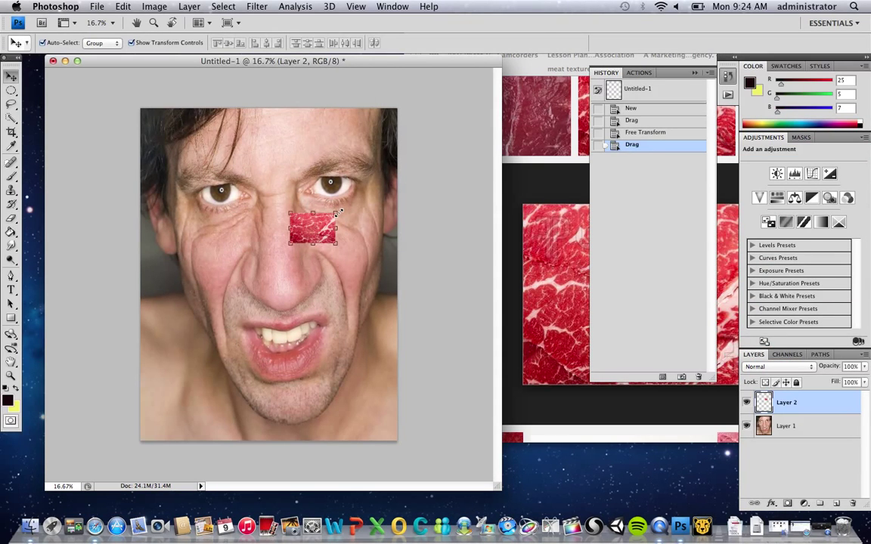
- Enlarge the meat texture to about 385% width and 404% height
left_click_drag(337, 212, 405, 158)
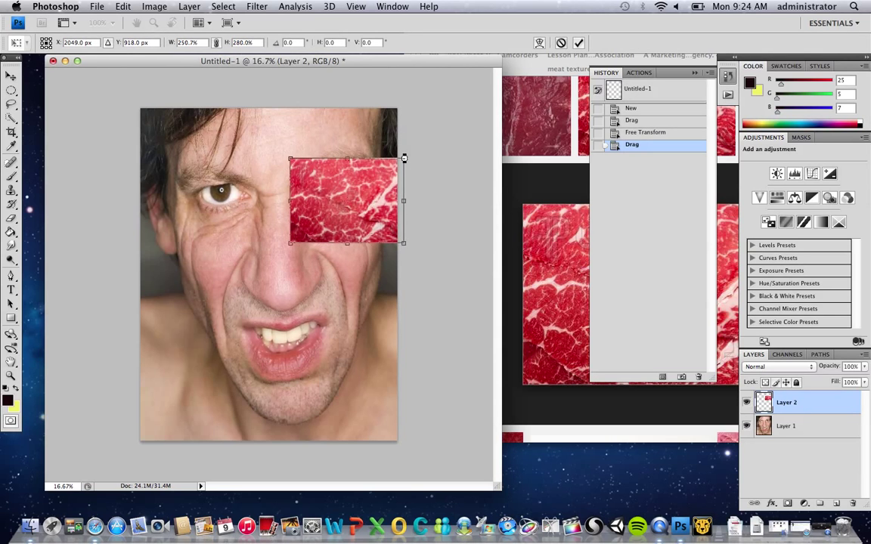
left_click_drag(293, 242, 232, 279)
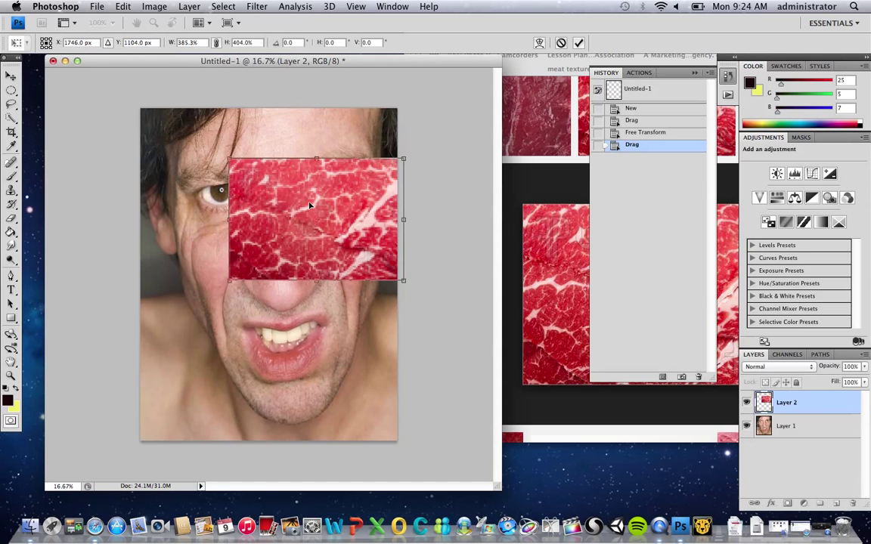
key("Return")
- Rotate the meat texture about 53° and position it over the eye and cheek on the left half of the face
left_click_drag(301, 198, 240, 251)
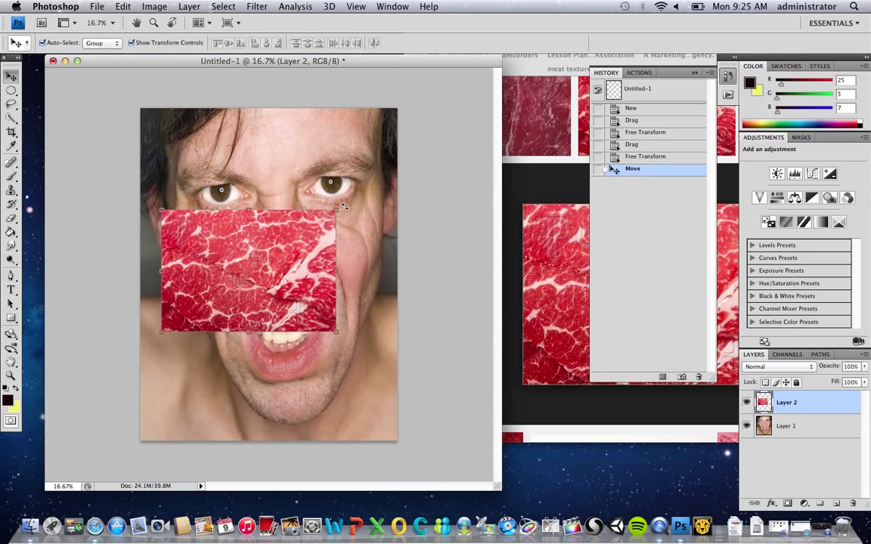
left_click_drag(344, 206, 373, 313)
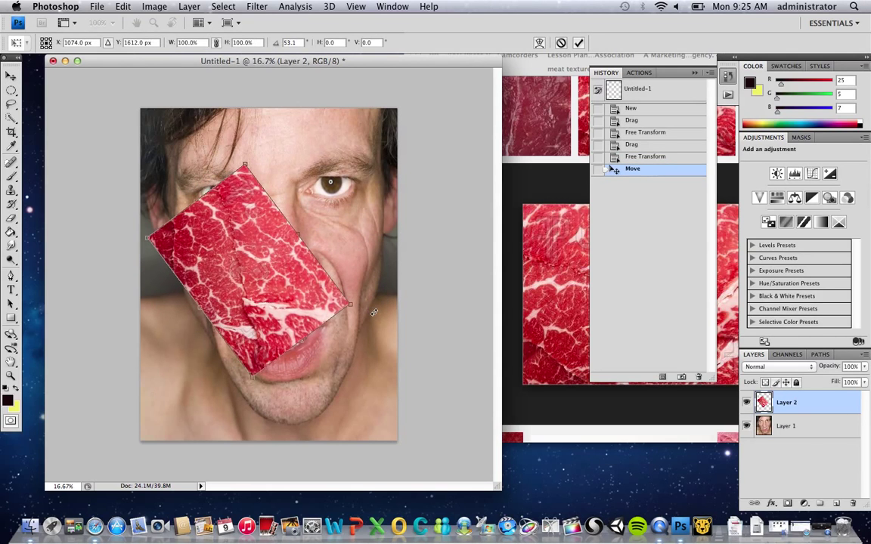
left_click_drag(317, 297, 291, 274)
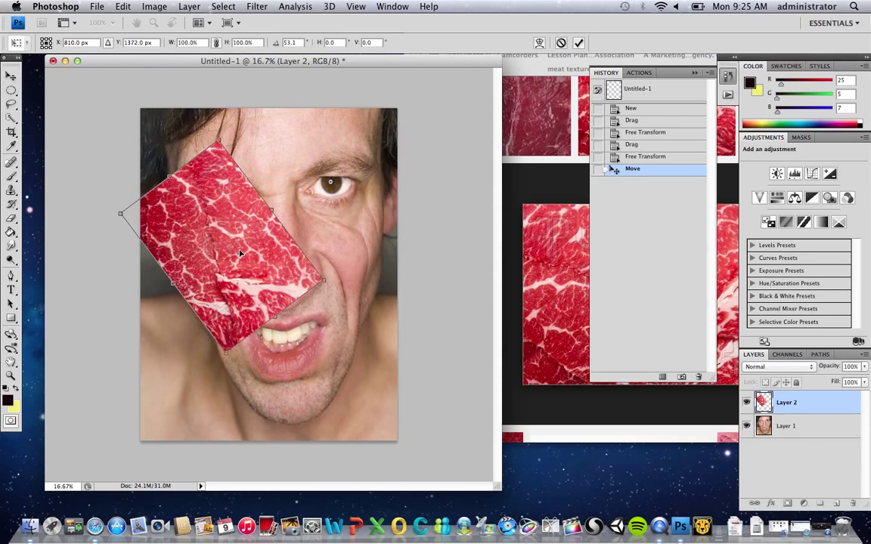
key("Return")
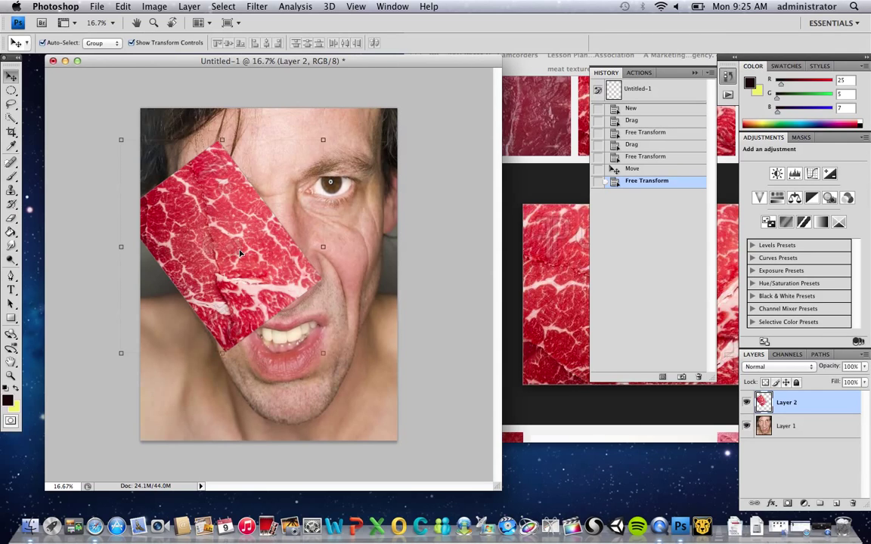
- Add a Hide All layer mask to the meat texture layer
left_click(189, 6)
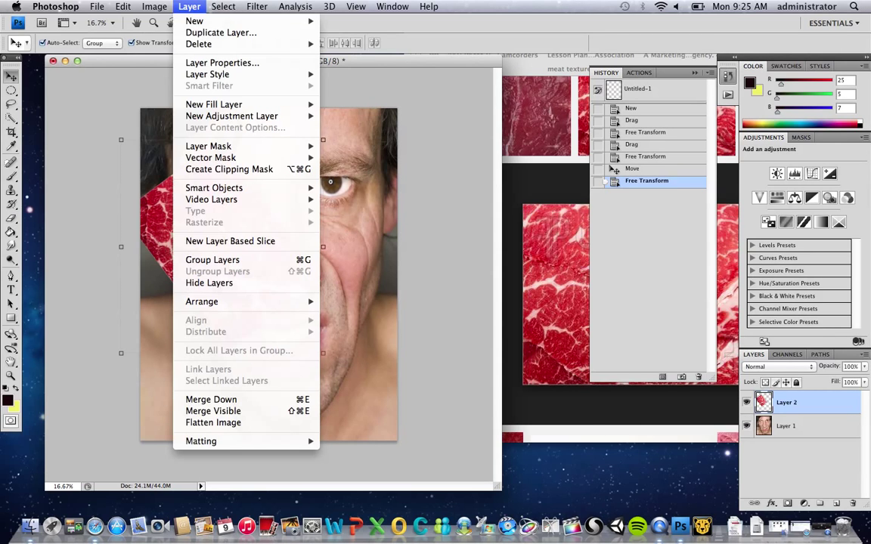
mouse_move(229, 146)
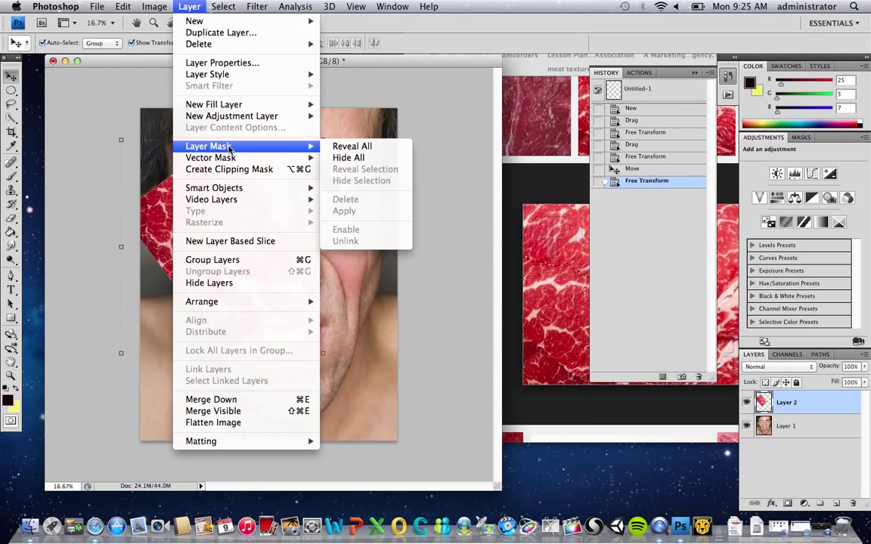
left_click(349, 157)
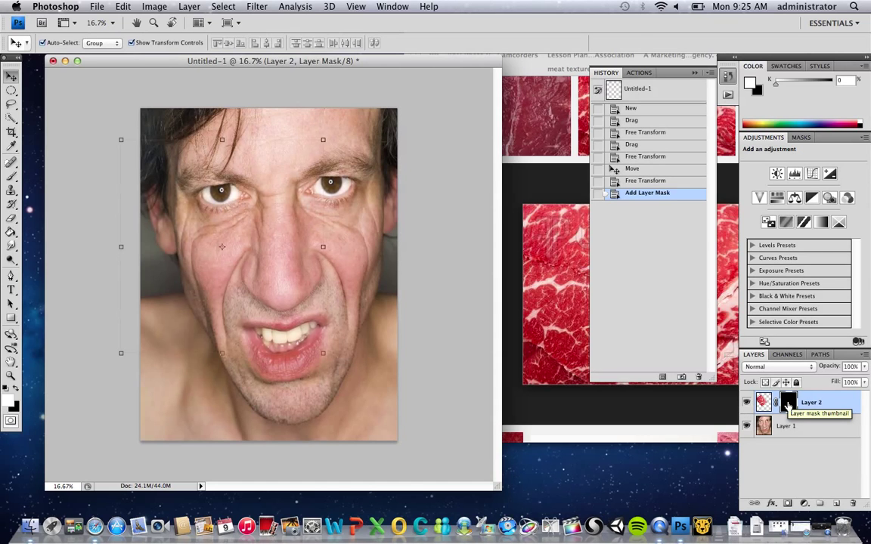
- Target the meat layer's mask and choose the soft round 100 px brush with 0% hardness
left_click(763, 402)
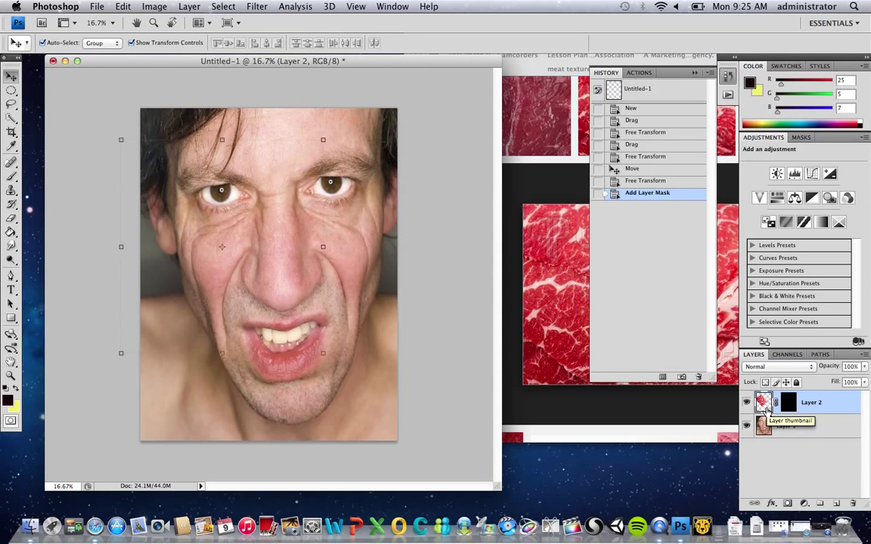
left_click(783, 407)
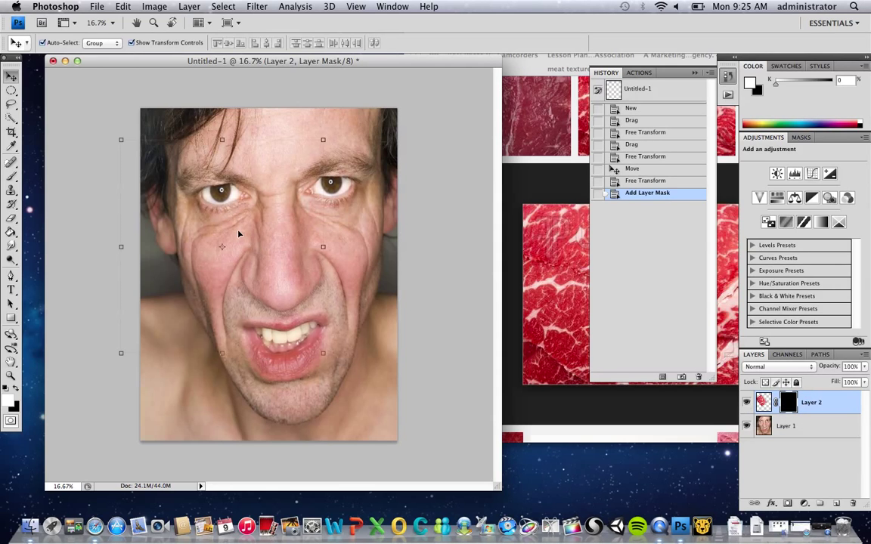
left_click(13, 177)
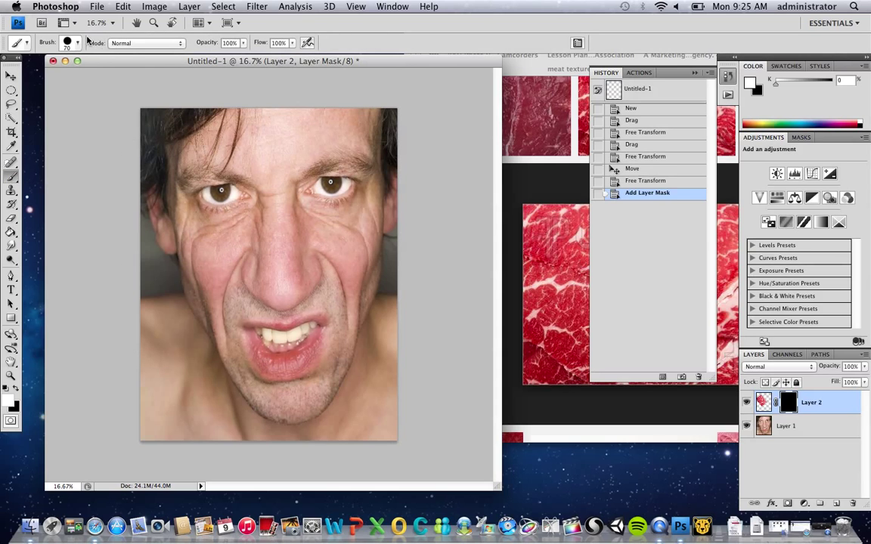
left_click(77, 43)
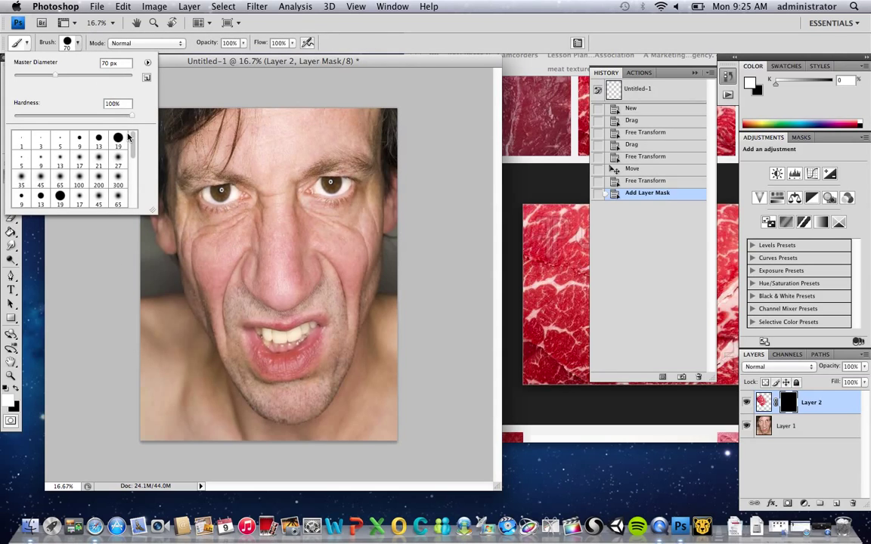
left_click(79, 177)
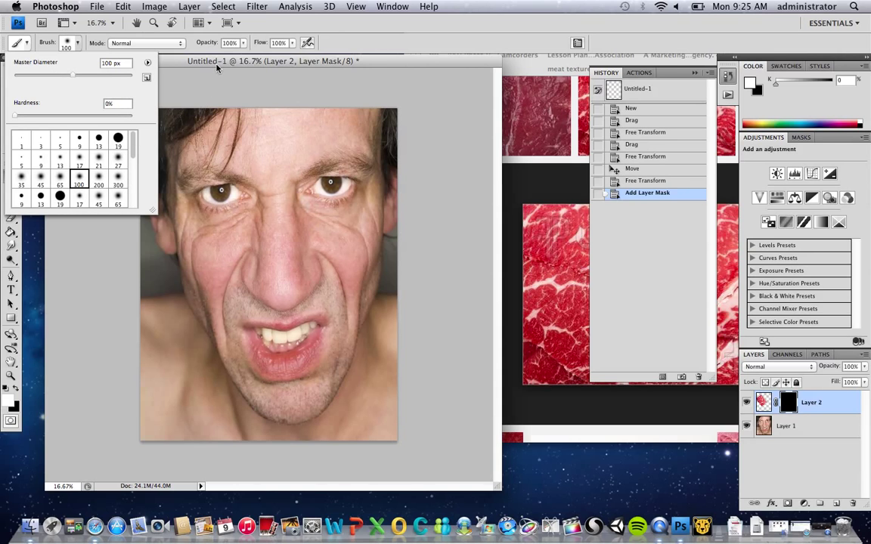
left_click(194, 58)
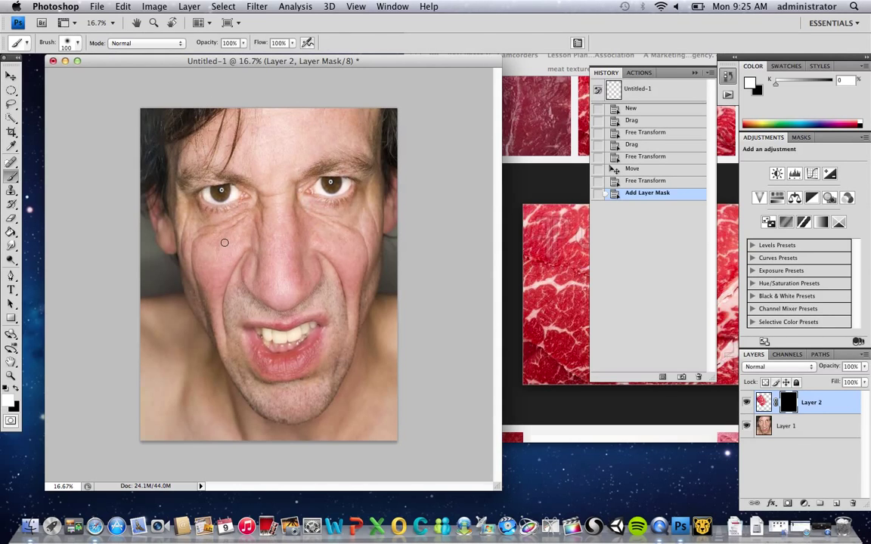
- Enlarge the brush to 400 px and paint white on the mask to reveal a spot of meat on the cheek below the left-hand eye
key("bracketright")
key("bracketright")
key("bracketright")
key("bracketright")
key("bracketright")
key("bracketright")
left_click(216, 257)
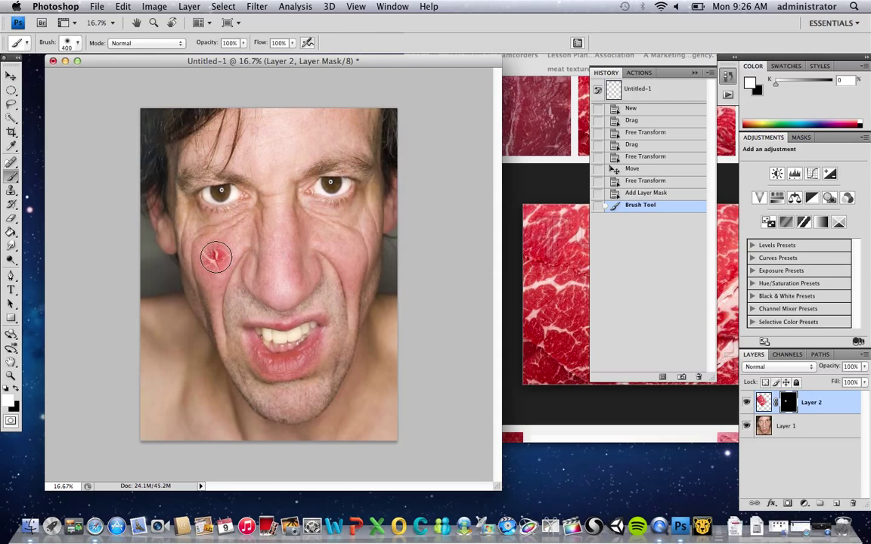
- Paint black over the revealed cheek spot on the mask to hide it, and return the foreground color to white
left_click(16, 386)
left_click(216, 258)
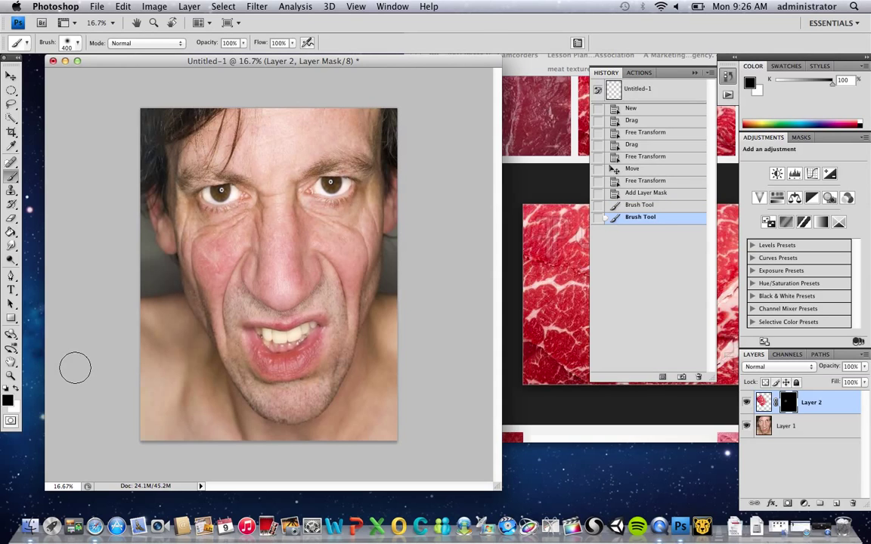
left_click(16, 386)
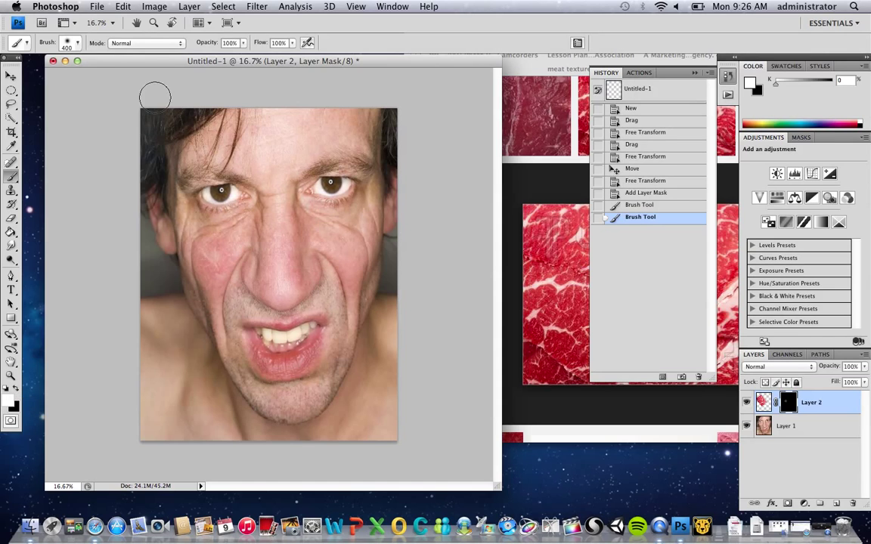
- Set the brush opacity to 78% and paint white on the mask to reveal meat on the middle of the left-hand cheek
left_click(246, 45)
mouse_move(225, 53)
left_mouse_down()
mouse_move(210, 53)
mouse_move(233, 55)
left_mouse_up()
left_click(273, 63)
left_click(221, 265)
left_click(220, 255)
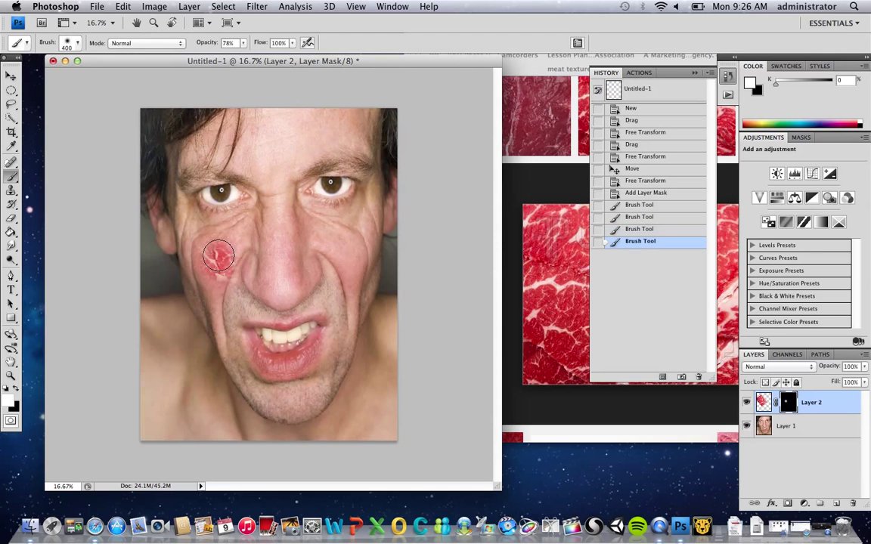
- Enlarge the brush to 600 px and widen the revealed meat area across the cheek toward the nose and below the eye
key("bracketright")
key("bracketright")
left_click_drag(219, 248, 225, 247)
left_click(227, 244)
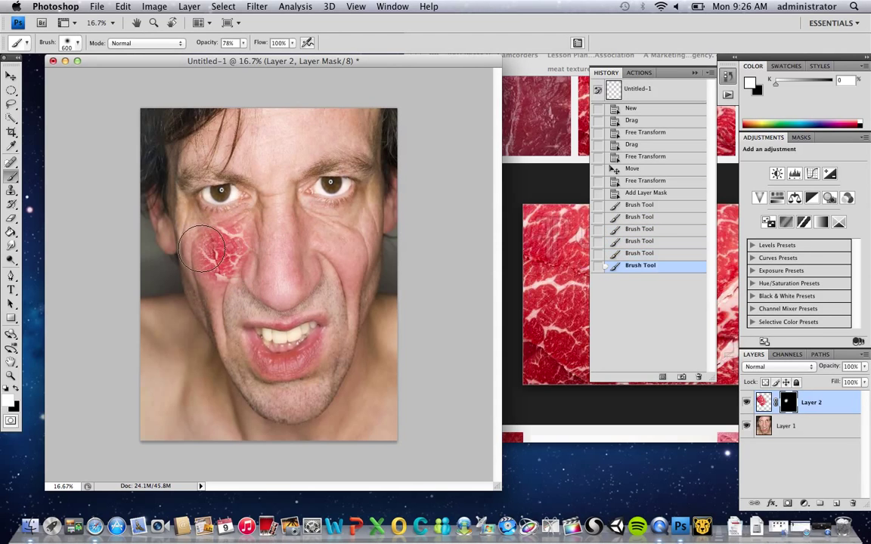
left_click(203, 248)
- Reduce the brush to 300 px and reveal meat on the upper outer cheek beside the ear
key("bracketleft")
key("bracketleft")
key("bracketleft")
left_click(189, 229)
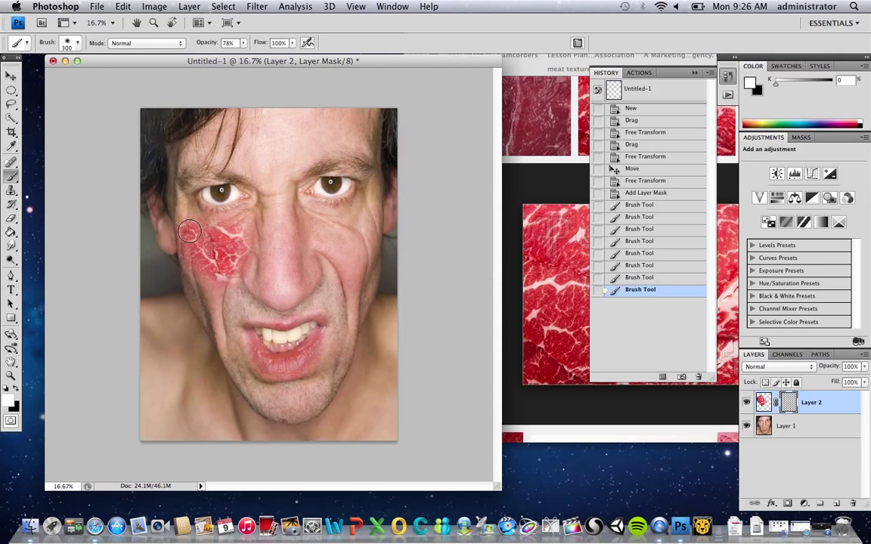
left_click(189, 222)
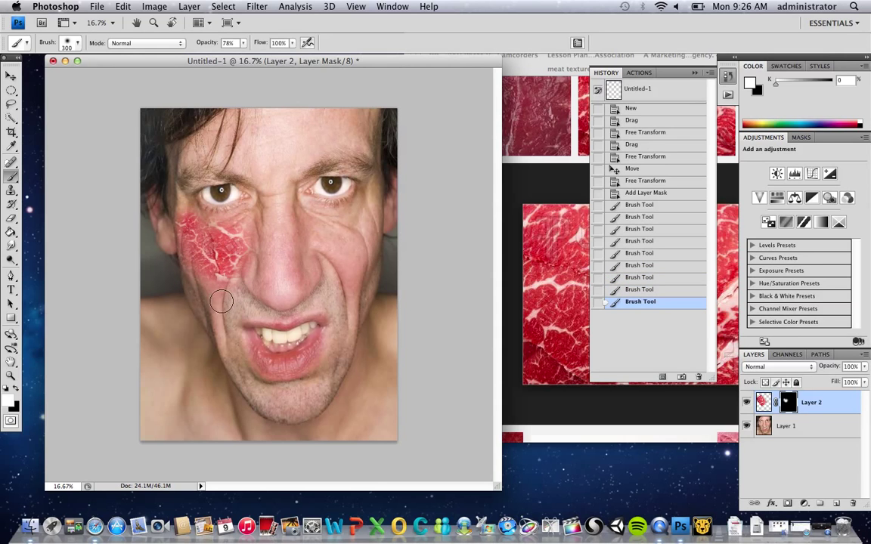
- Extend the revealed meat down the lower cheek toward the corner of the mouth, using a 400 px brush for the lower strokes
key("bracketleft")
mouse_move(230, 285)
left_mouse_down()
mouse_move(202, 260)
mouse_move(209, 286)
left_mouse_up()
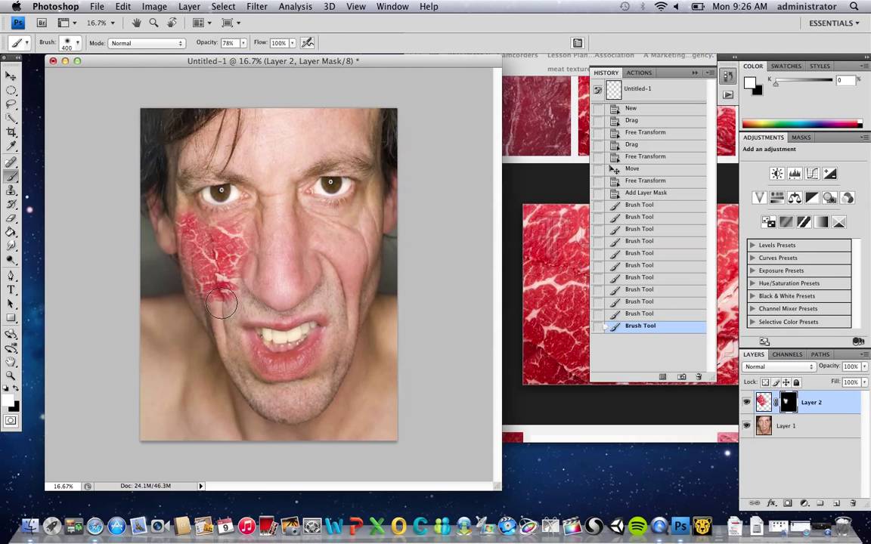
left_click(221, 303)
left_click(225, 318)
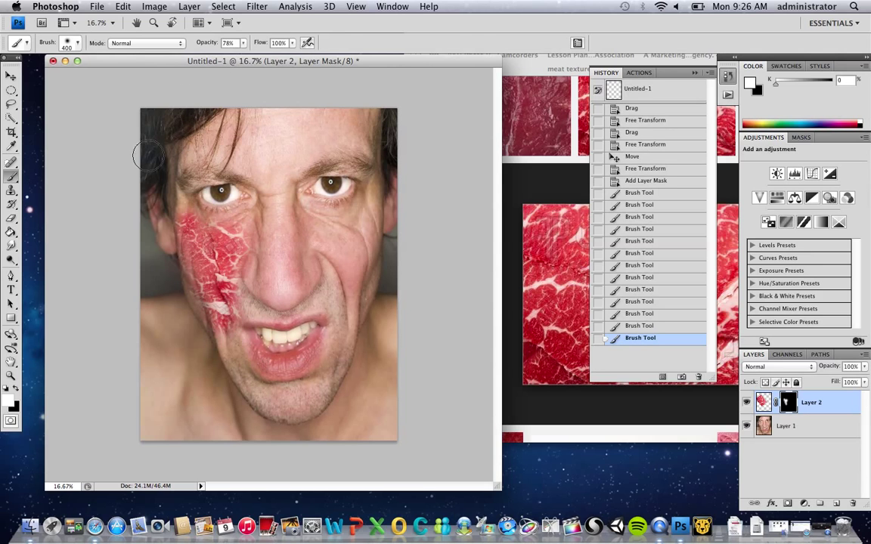
- Paint black at 41% opacity with a 600 px brush on the mask to fade the meat in the middle of the cheek
left_click(15, 388)
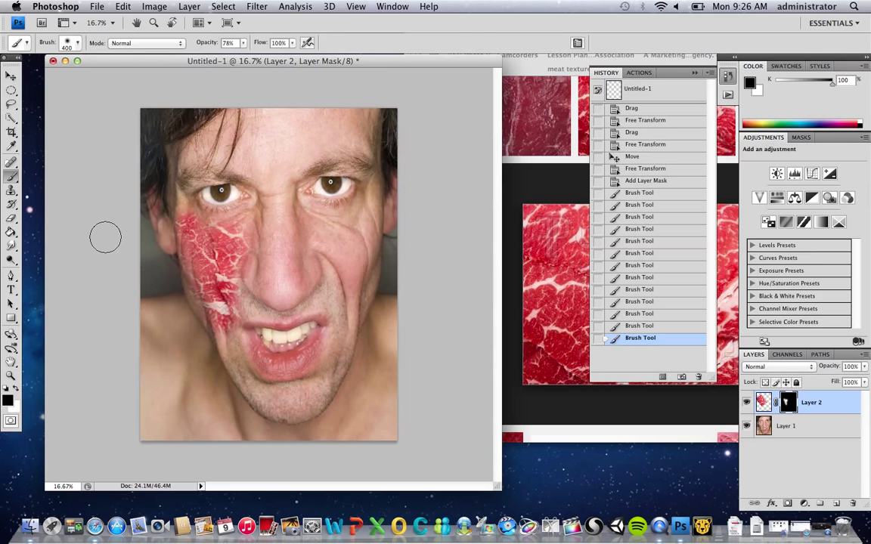
left_click(243, 43)
left_click_drag(248, 55, 223, 55)
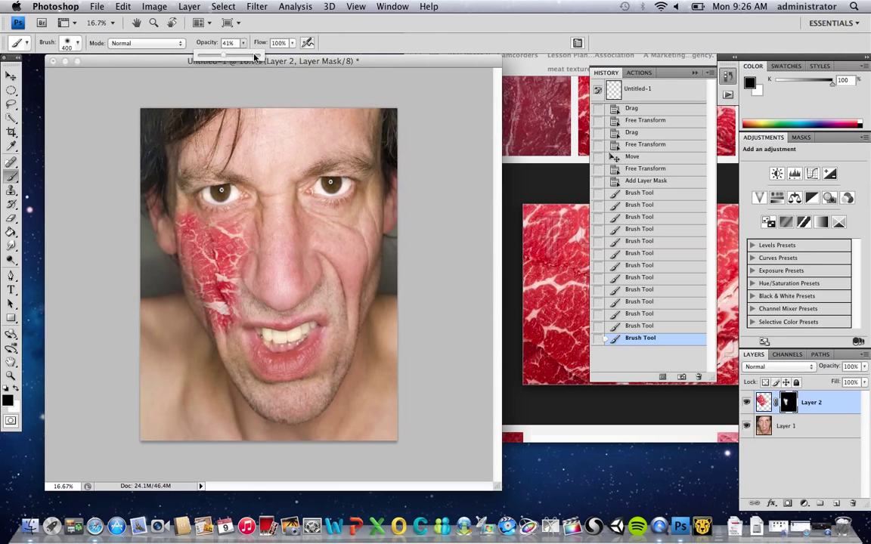
left_click(282, 61)
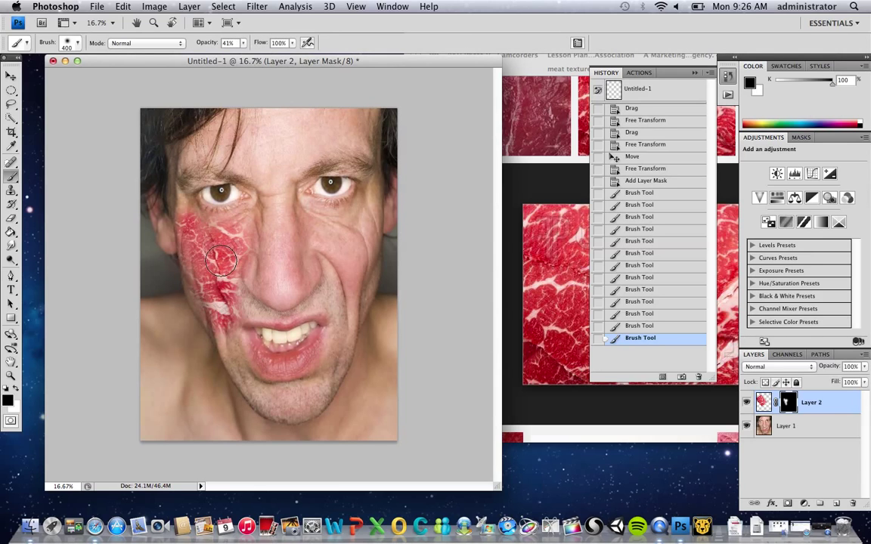
key("bracketright")
key("bracketright")
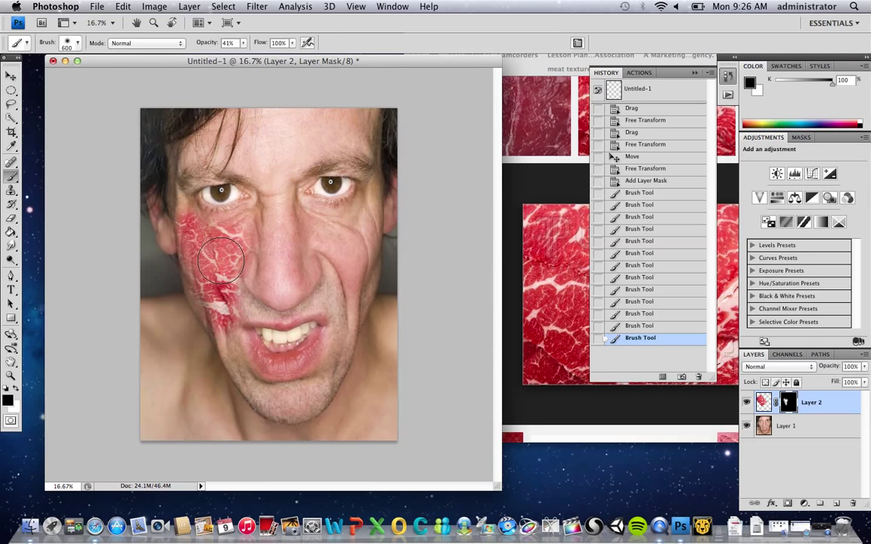
left_click(221, 260)
left_click(221, 250)
left_click(214, 246)
- Reduce the brush to 400 px and fade the meat along the outer cheek, beside the ear and on the lower cheek
key("bracketleft")
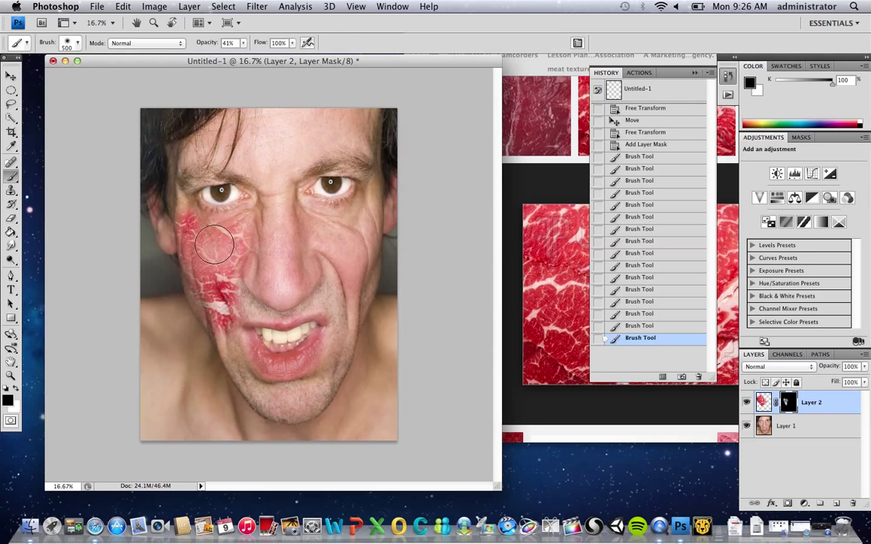
key("bracketleft")
left_click(168, 212)
left_click(166, 201)
left_click(167, 220)
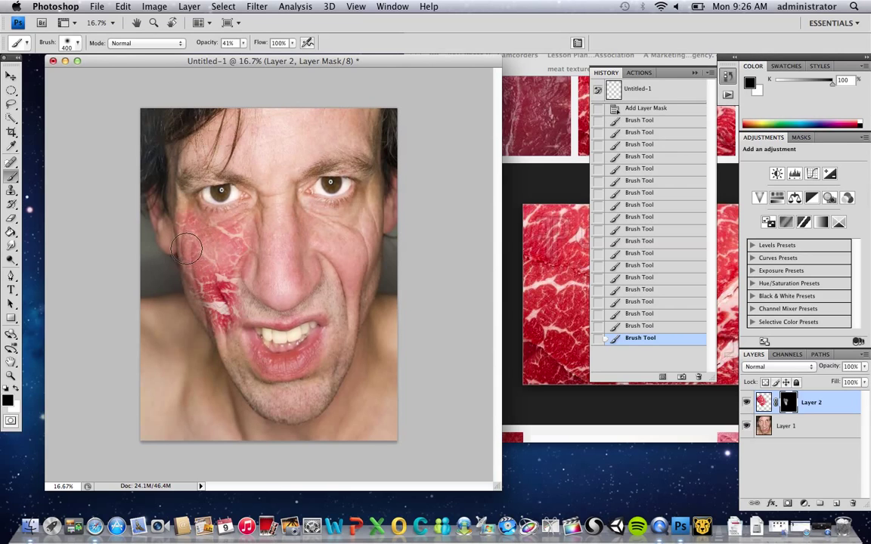
left_click(185, 245)
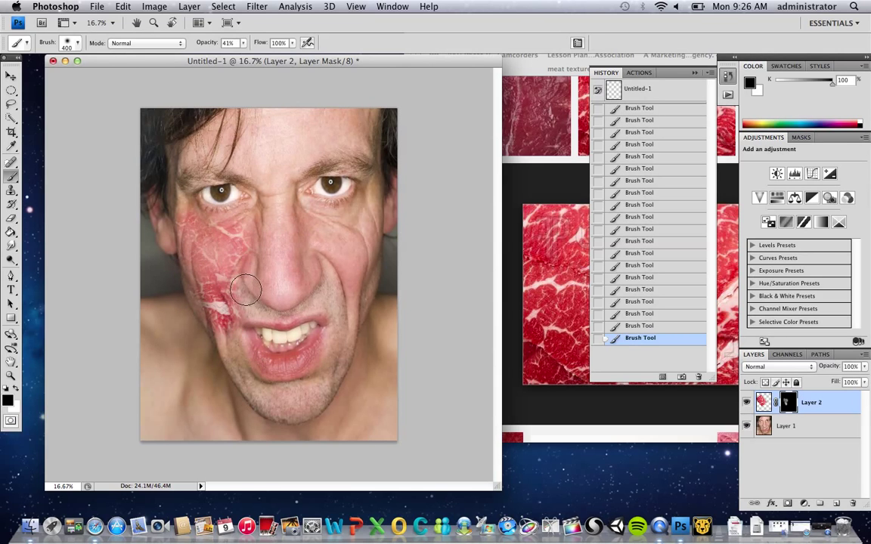
left_click(212, 304)
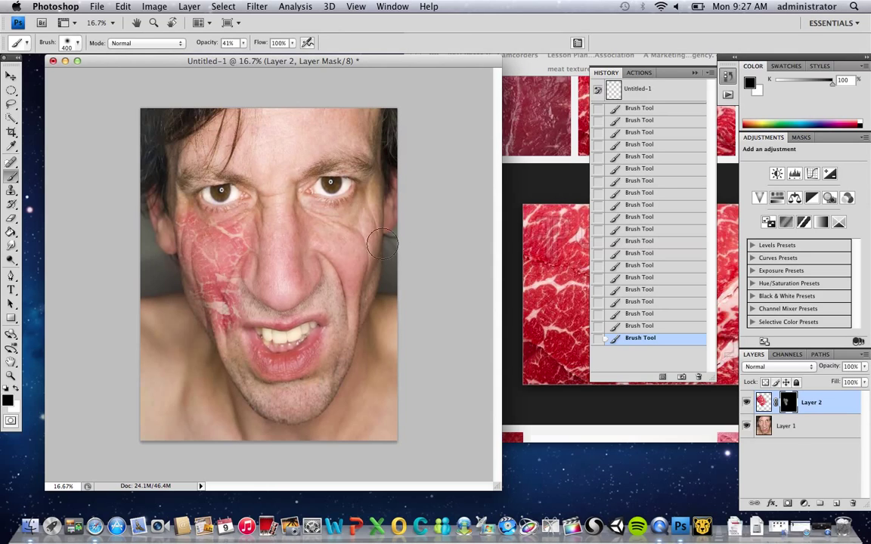
- Paint white at 41% opacity with a 700 px brush on the mask to partly restore the meat on the upper cheek
left_click(15, 387)
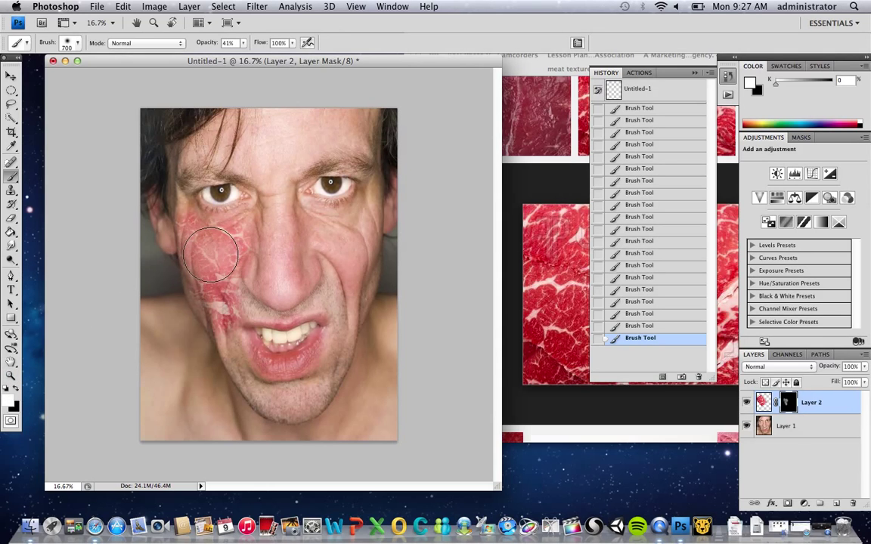
left_click(214, 252)
key("]")
left_click(220, 240)
left_click_drag(220, 238, 225, 236)
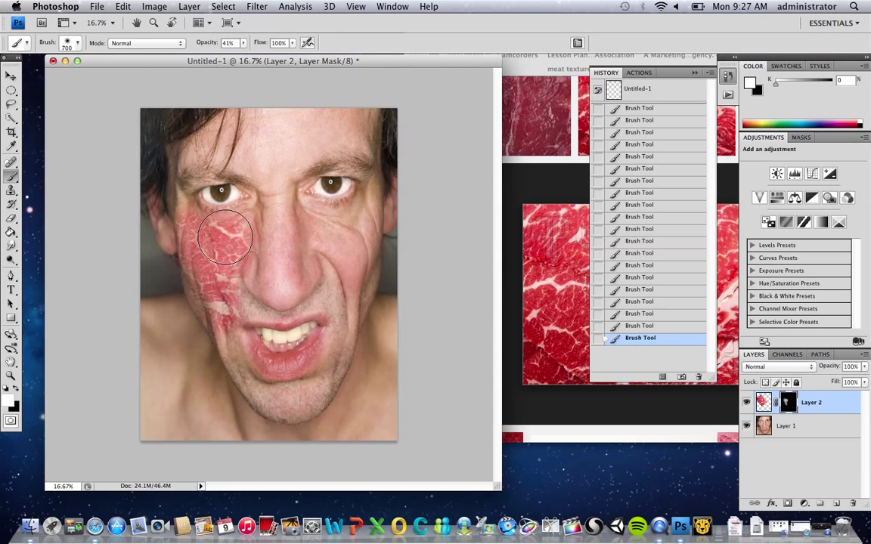
- Switch to Safari and run a Google image search for "rotting texture"
left_click(536, 179)
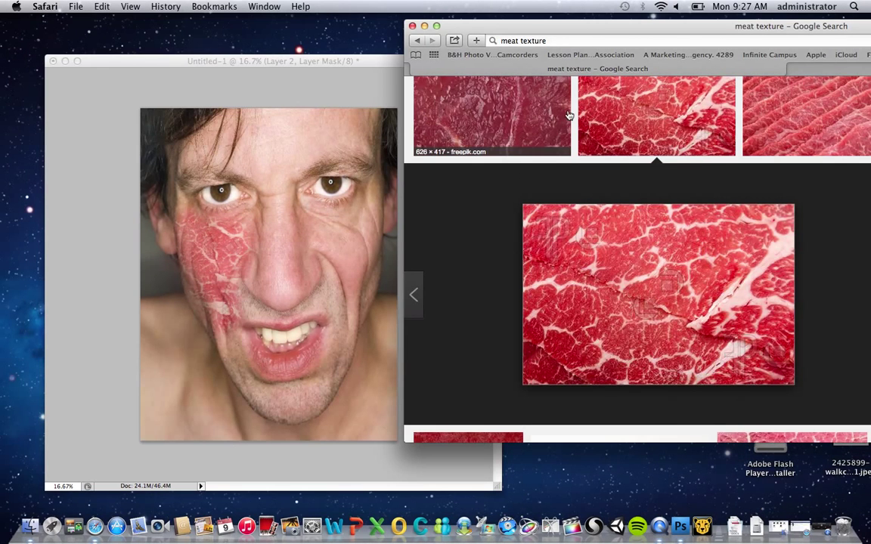
scroll(573, 122, "up", 5)
double_click(563, 98)
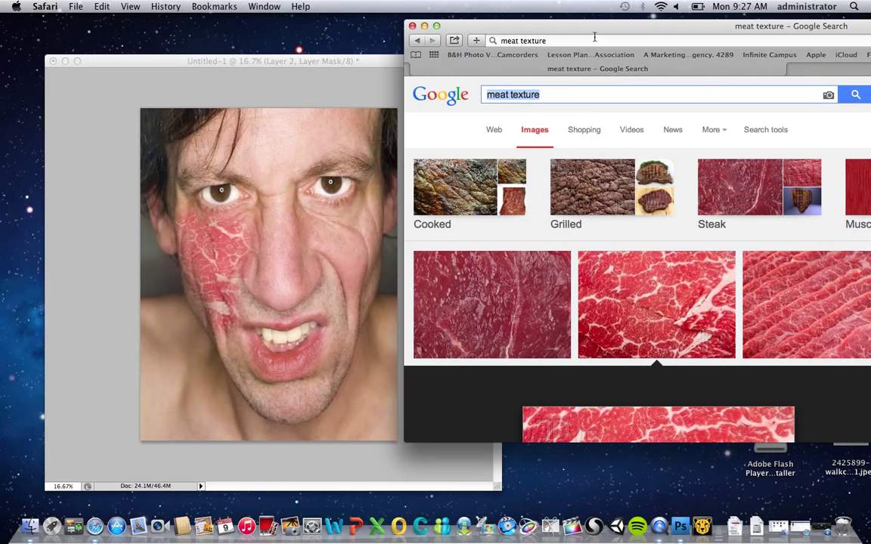
left_click_drag(588, 25, 474, 11)
type("r")
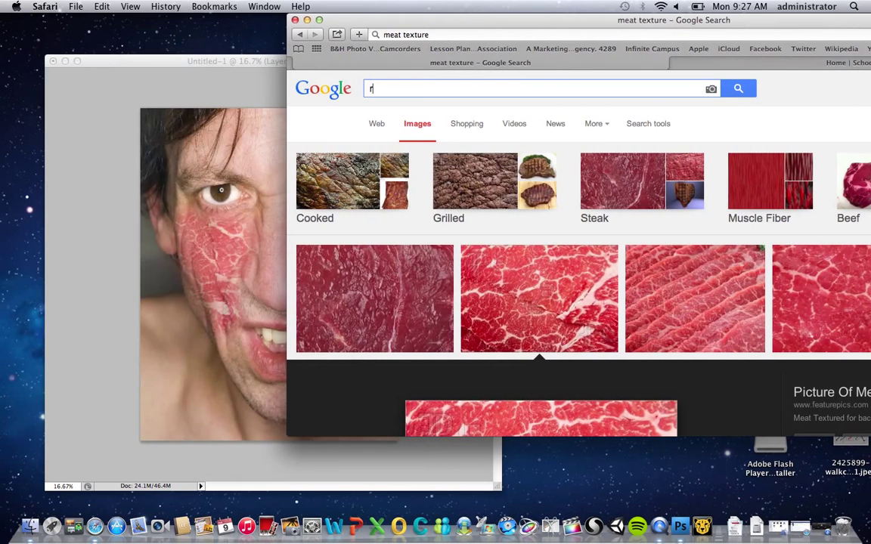
type("otting")
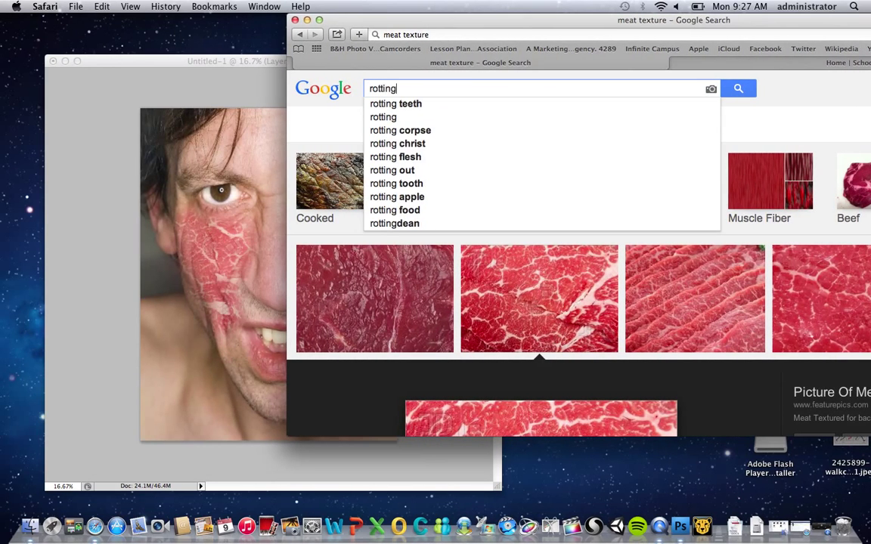
type(" textur")
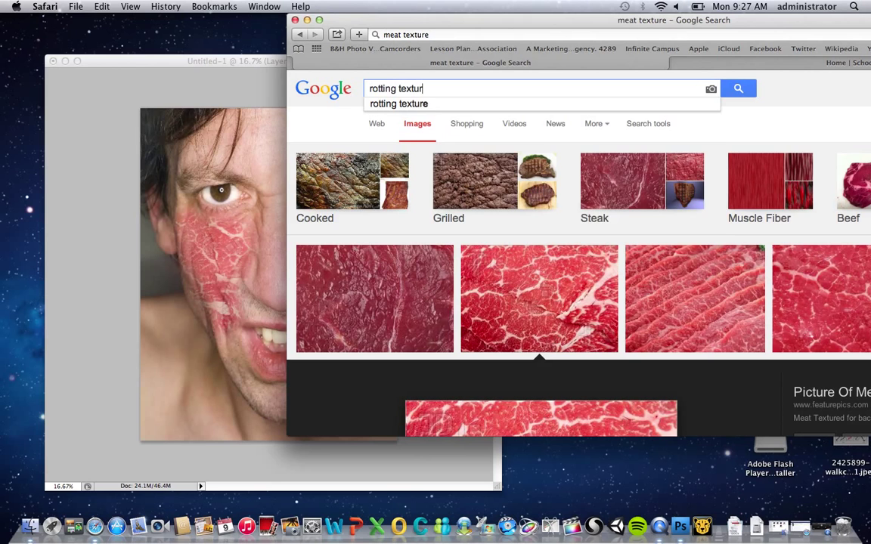
type("e")
key("Return")
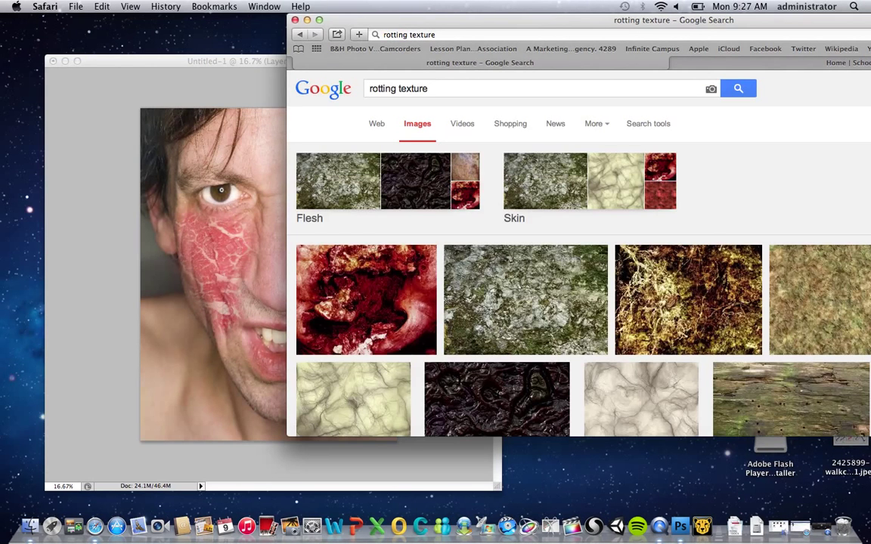
- Browse the rotting texture image results and open the preview of the green tree bark with an eye-shaped hole
scroll(603, 232, "down", 5)
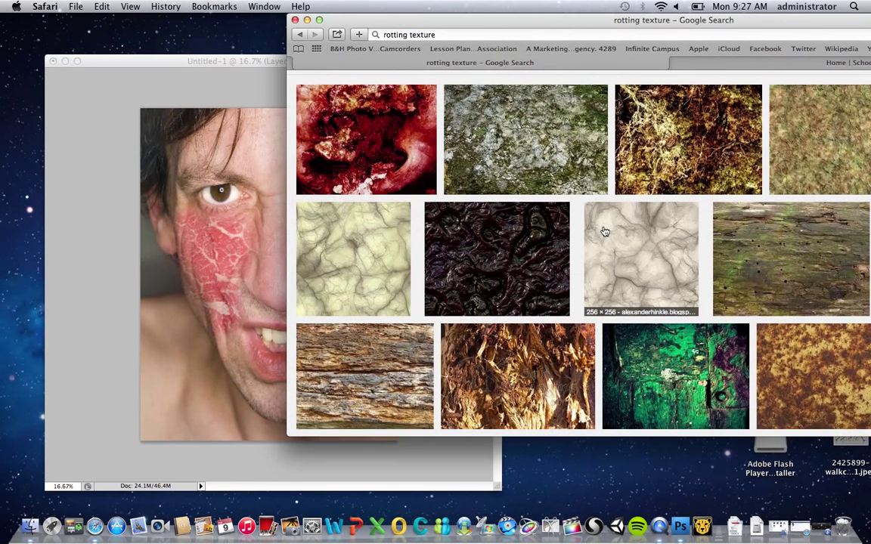
scroll(603, 232, "down", 10)
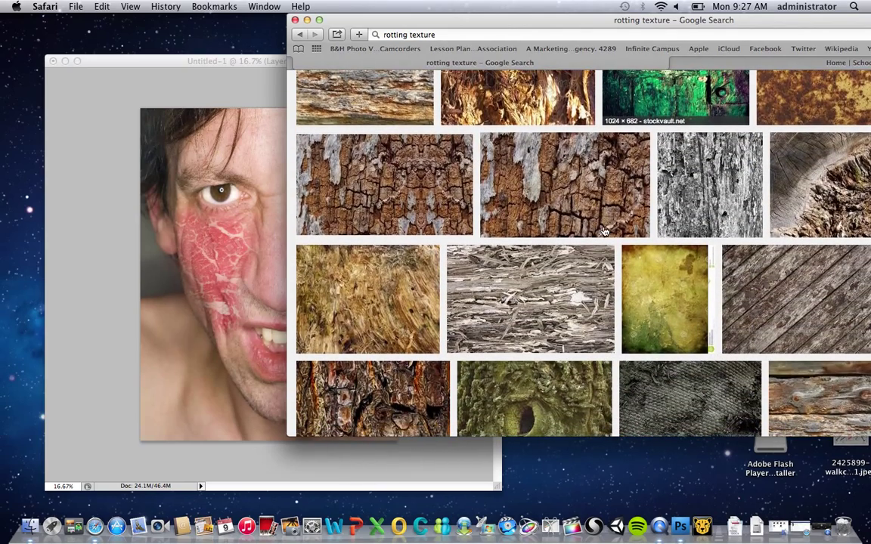
scroll(604, 231, "up", 15)
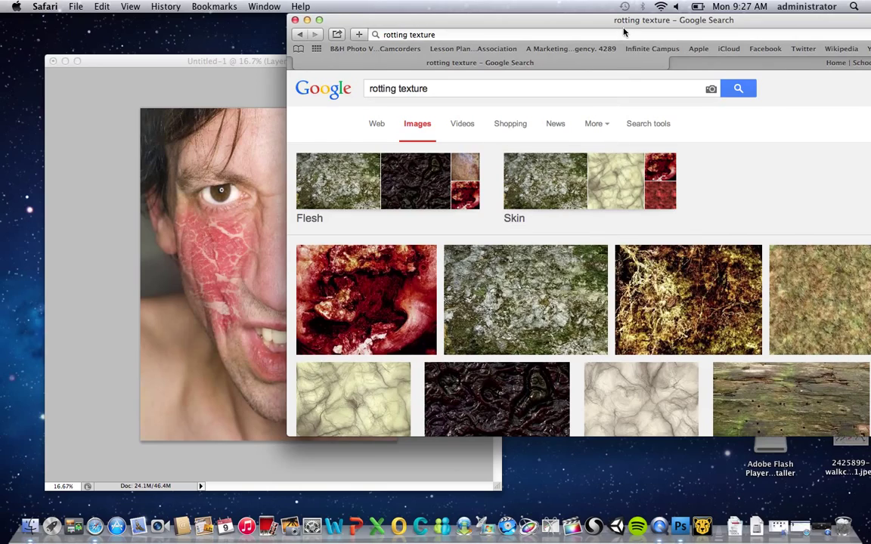
mouse_move(621, 15)
left_mouse_down()
mouse_move(472, 31)
mouse_move(408, 13)
mouse_move(631, 16)
left_mouse_up()
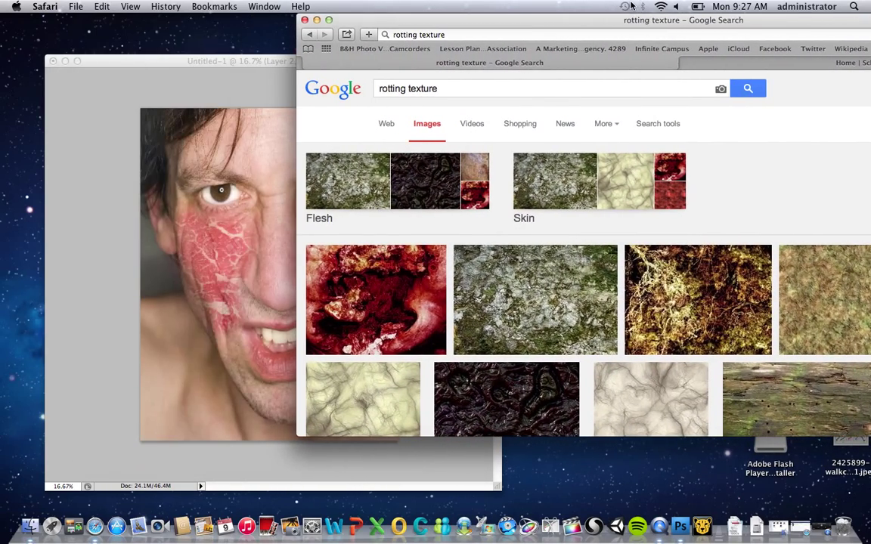
scroll(732, 303, "down", 6)
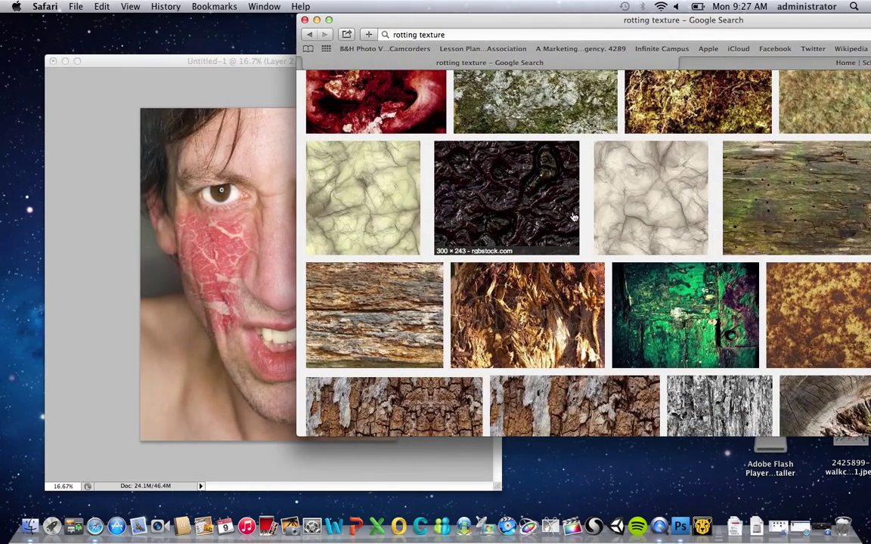
scroll(477, 205, "up", 2)
scroll(477, 206, "down", 8)
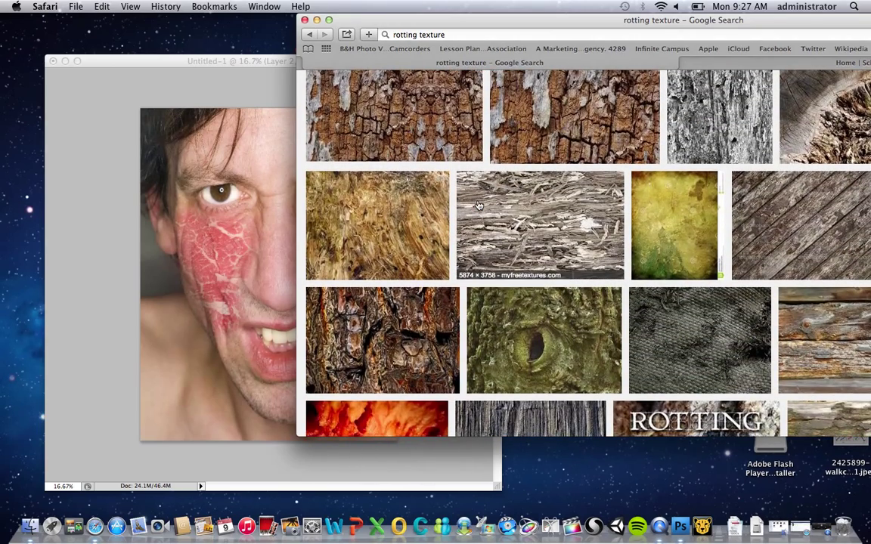
left_click(519, 328)
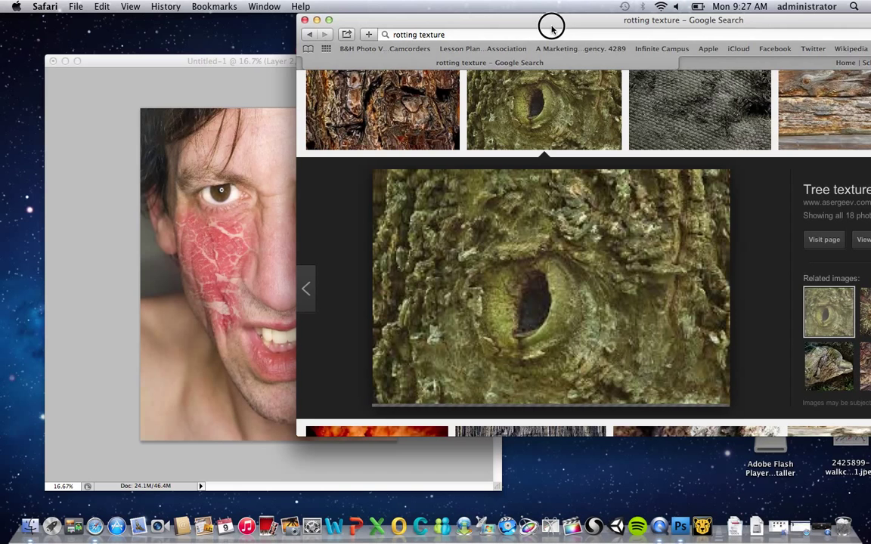
- Bring the tree bark image from Safari into the Photoshop document as a new layer over the nose
left_click_drag(551, 27, 702, 27)
right_click(674, 295)
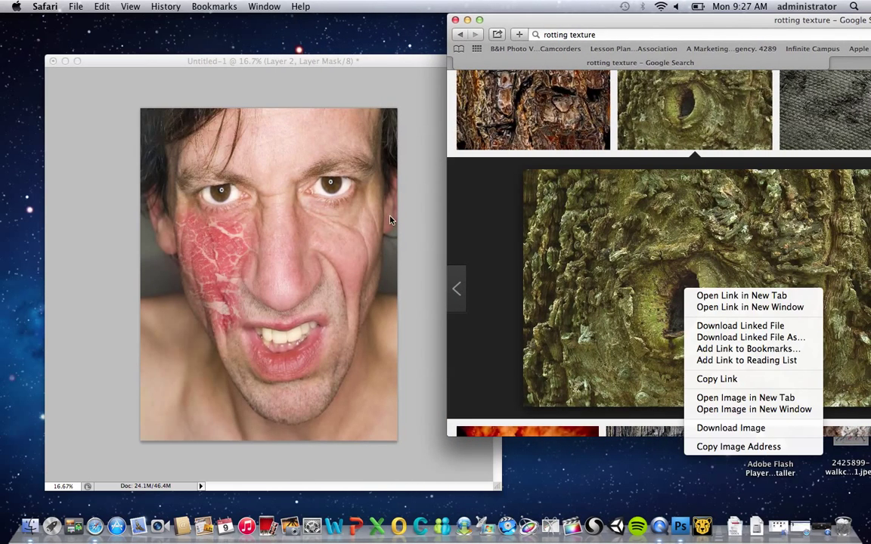
left_click(551, 216)
left_click_drag(552, 217, 276, 252)
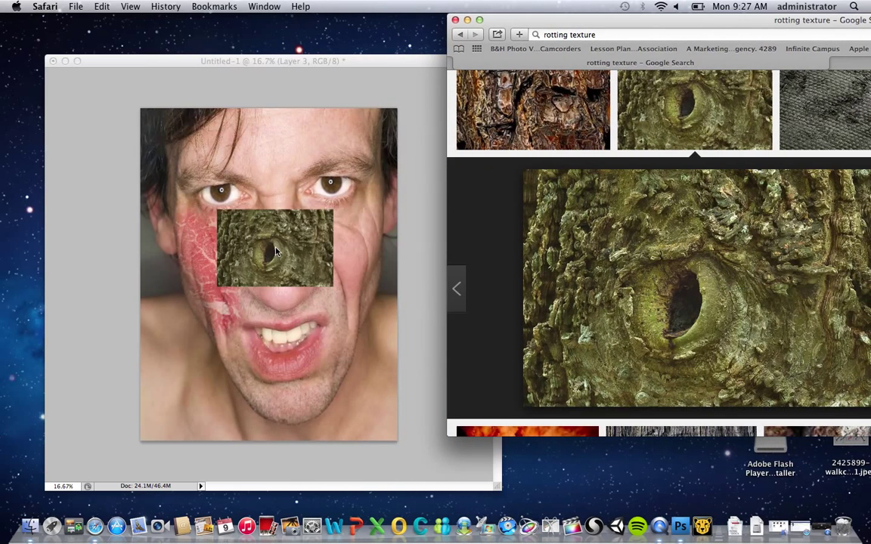
left_click(303, 64)
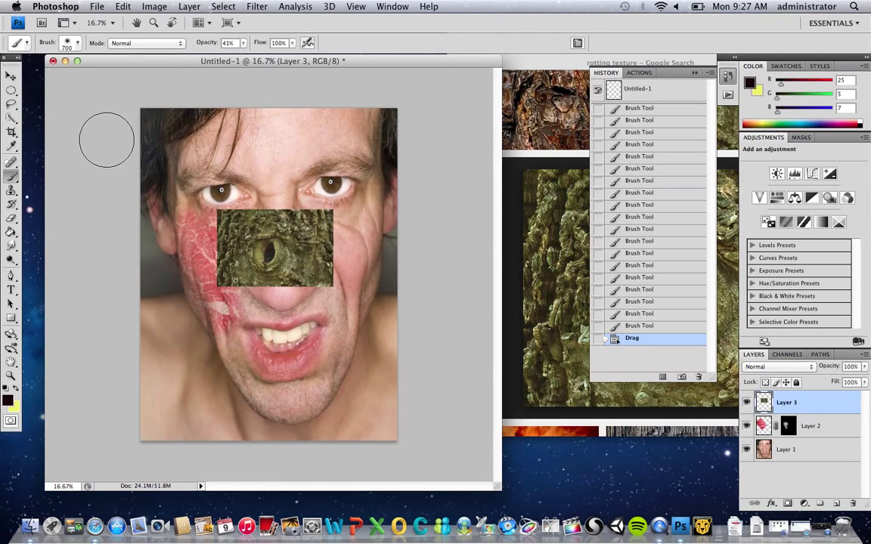
- Enlarge the bark layer to 154.4% width and 151.6% height and place it over the cheek without meat, below the eye
key("v")
left_click_drag(310, 226, 427, 156)
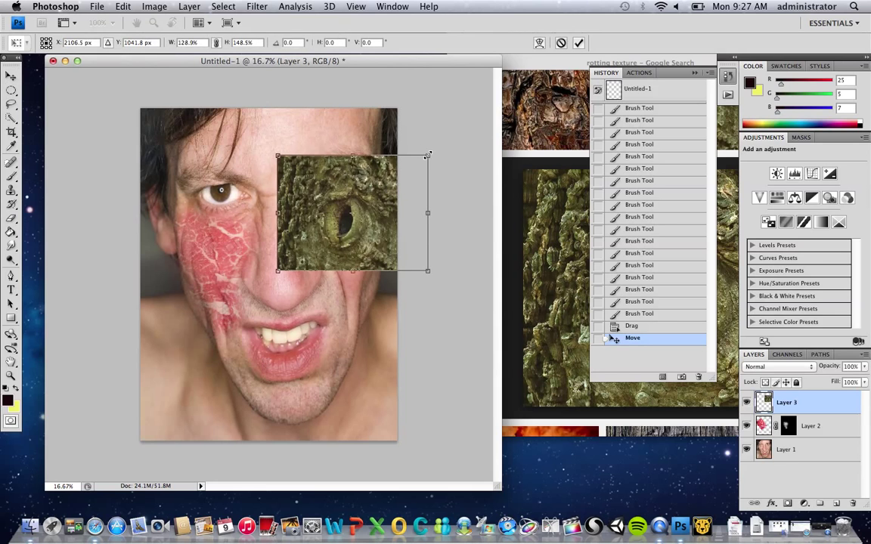
left_click_drag(277, 156, 247, 152)
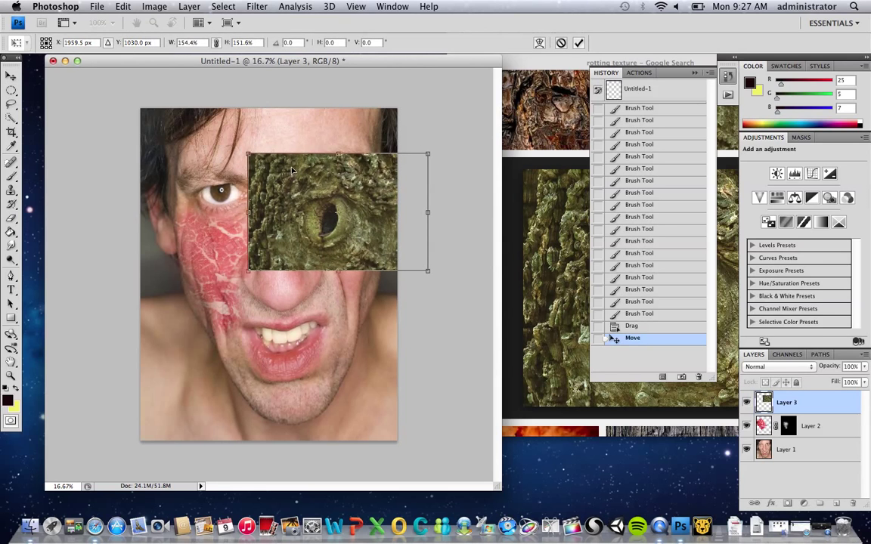
left_click_drag(335, 200, 351, 235)
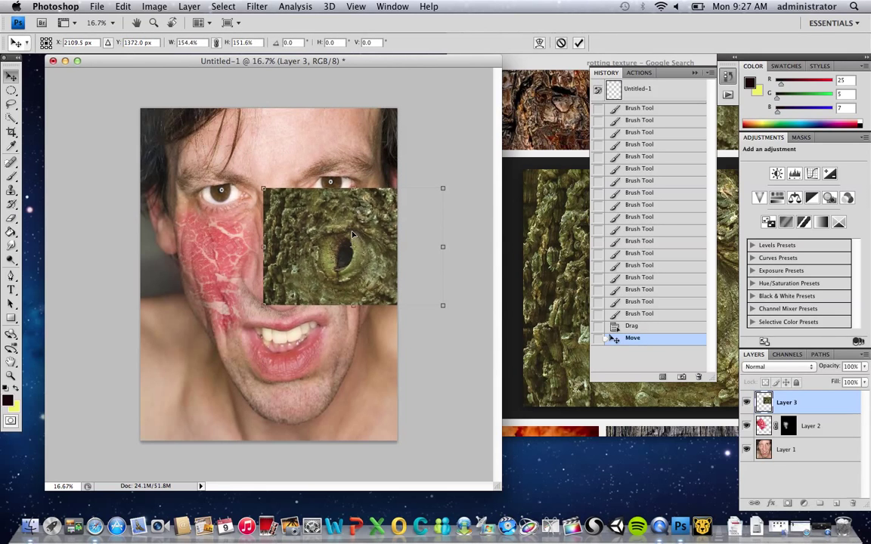
key("Return")
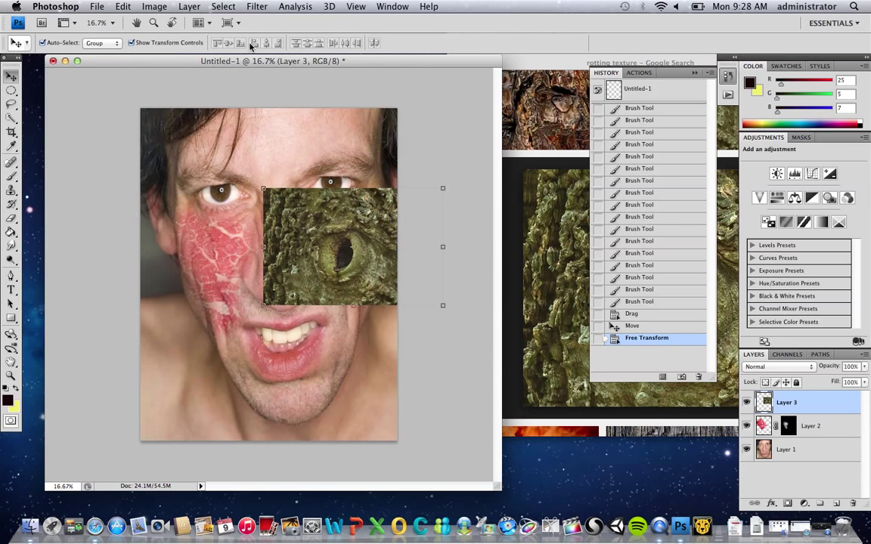
- Add a Reveal All layer mask to the tree bark layer
left_click(192, 6)
mouse_move(235, 148)
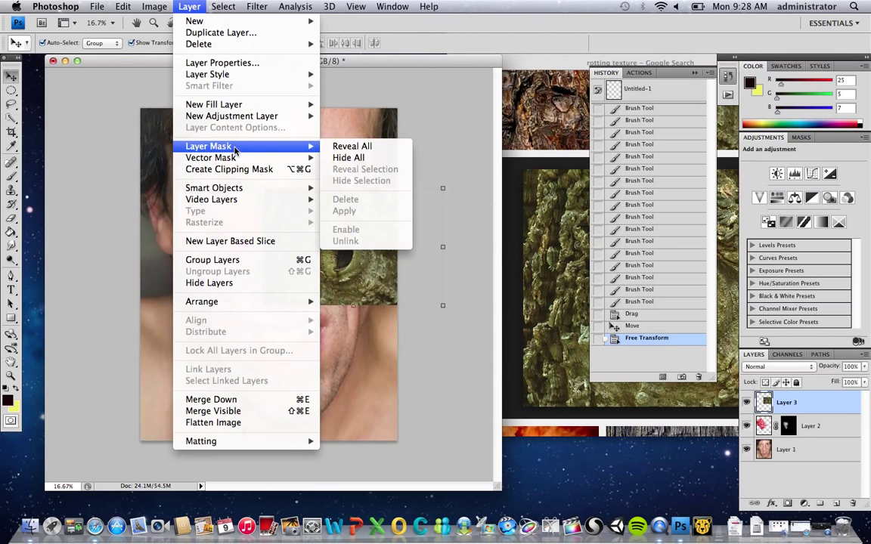
left_click(358, 146)
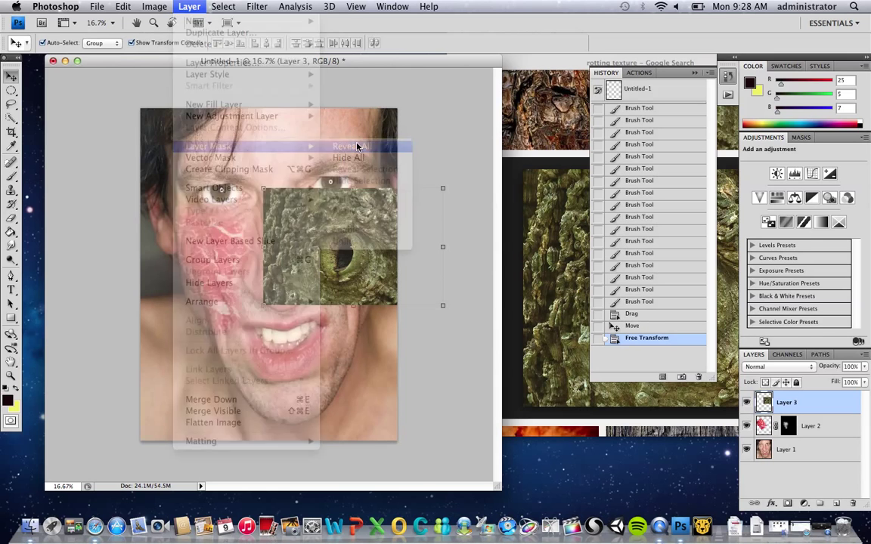
- Paint black at 41% opacity with a 700 px brush on the mask to fade the bark's upper corner beside the nose
left_click(11, 178)
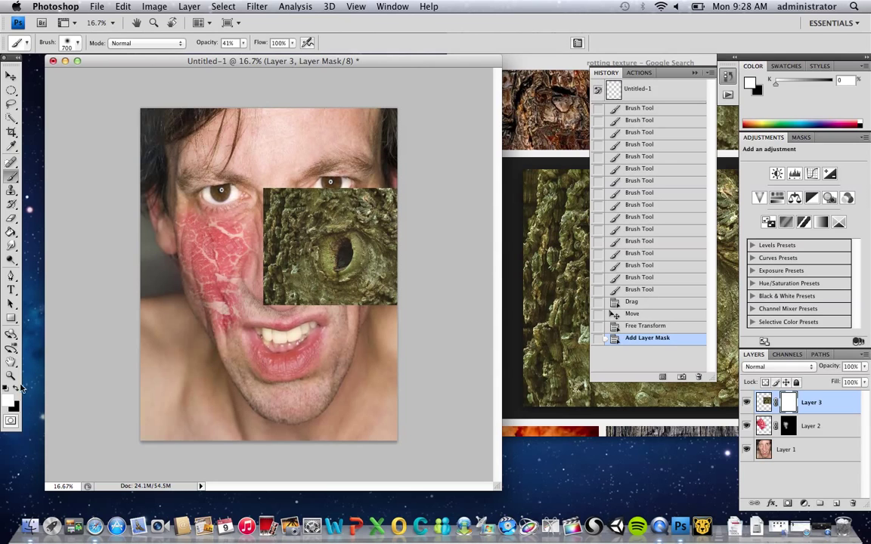
left_click(15, 390)
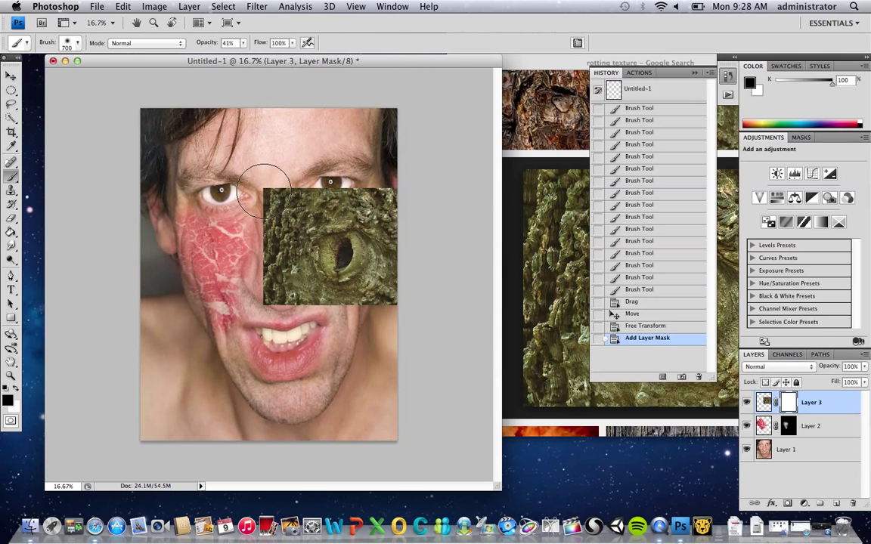
mouse_move(264, 191)
left_mouse_down()
mouse_move(282, 170)
mouse_move(258, 252)
mouse_move(265, 225)
mouse_move(239, 199)
left_mouse_up()
- Raise the brush opacity to 89% and paint black on the mask to hide the bark around the eye-shaped hole
left_click(243, 43)
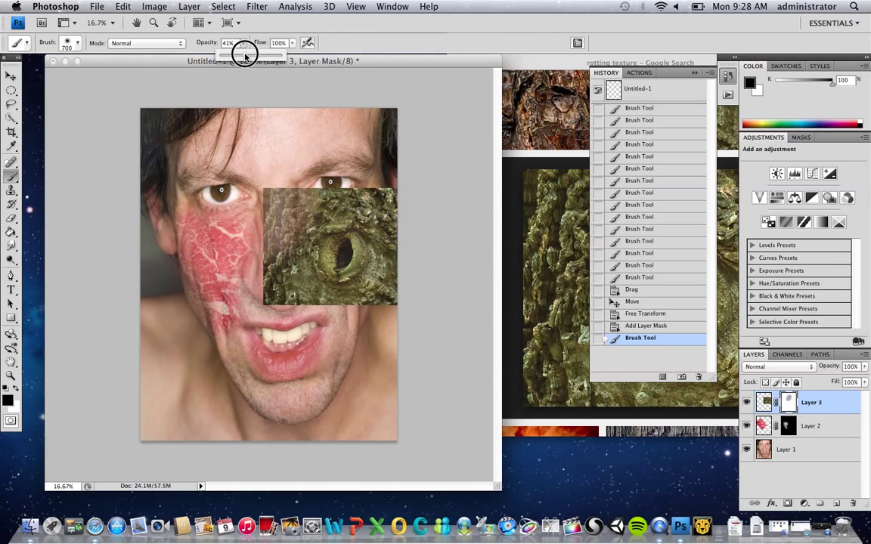
left_click_drag(244, 55, 273, 53)
mouse_move(280, 198)
left_mouse_down()
mouse_move(265, 230)
mouse_move(284, 186)
mouse_move(274, 223)
mouse_move(279, 279)
mouse_move(273, 229)
mouse_move(283, 290)
mouse_move(294, 300)
mouse_move(270, 258)
mouse_move(309, 323)
mouse_move(303, 305)
mouse_move(356, 342)
mouse_move(382, 340)
mouse_move(336, 321)
mouse_move(372, 304)
mouse_move(395, 271)
mouse_move(396, 206)
mouse_move(386, 171)
mouse_move(317, 170)
left_mouse_up()
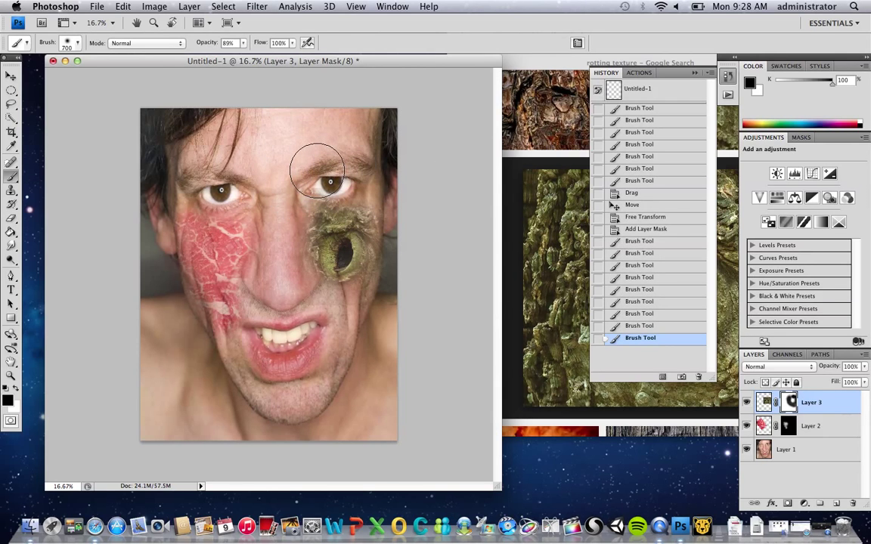
left_click(316, 170)
left_click(316, 170)
left_click_drag(377, 182, 382, 200)
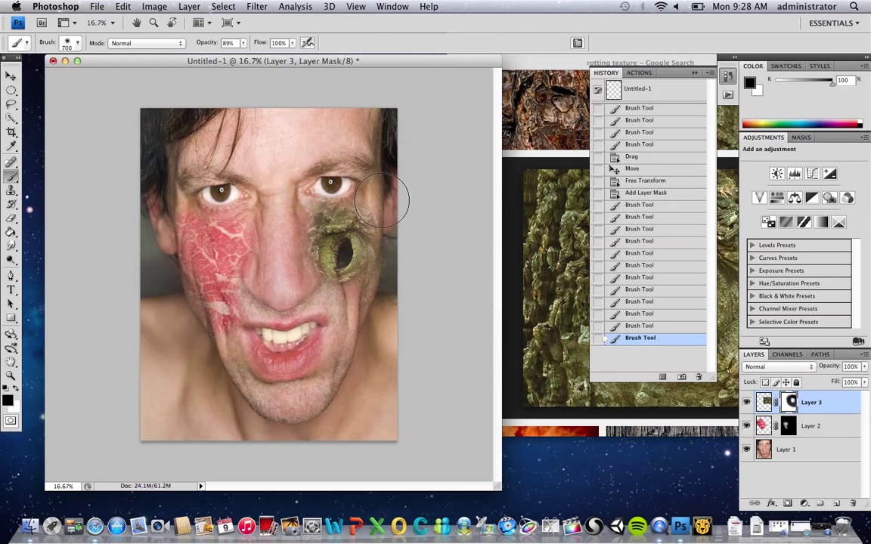
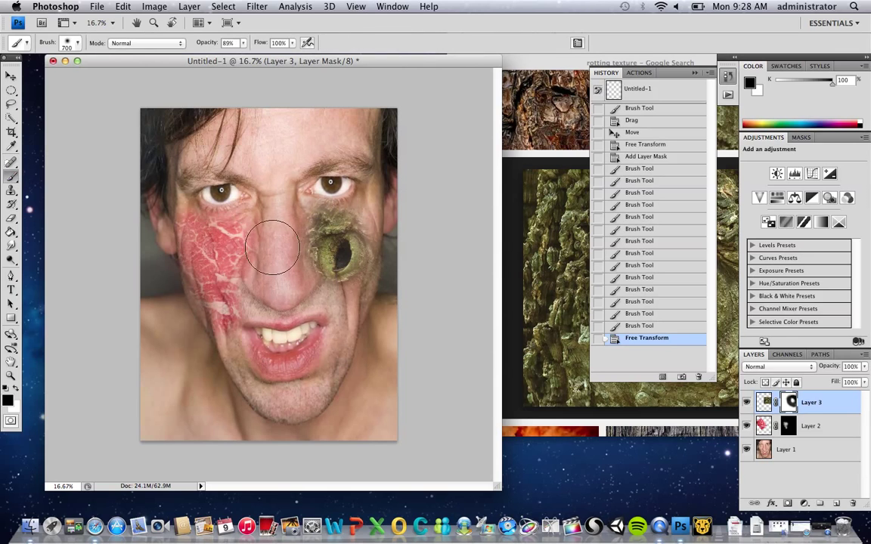
mouse_move(291, 243)
left_mouse_down()
mouse_move(300, 257)
mouse_move(296, 246)
left_mouse_up()
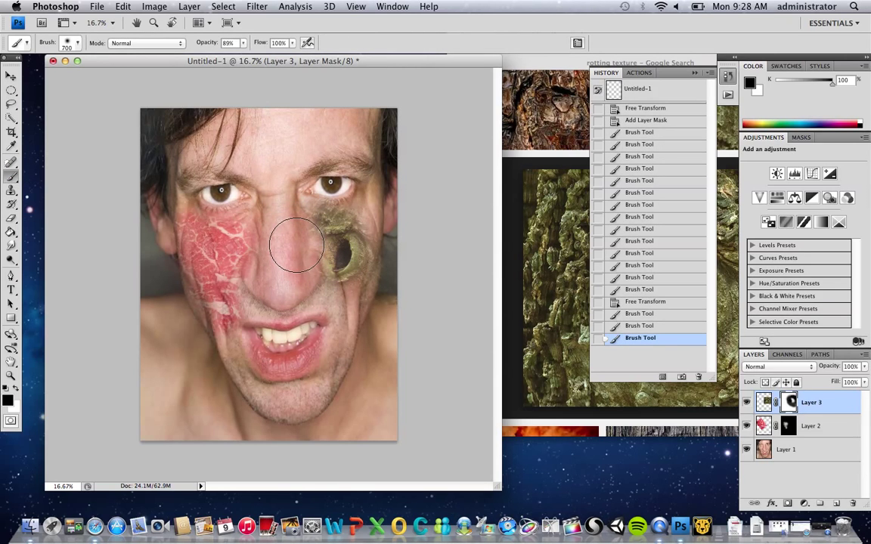
- Switch to Safari and go back to the meat texture image results
left_click(514, 267)
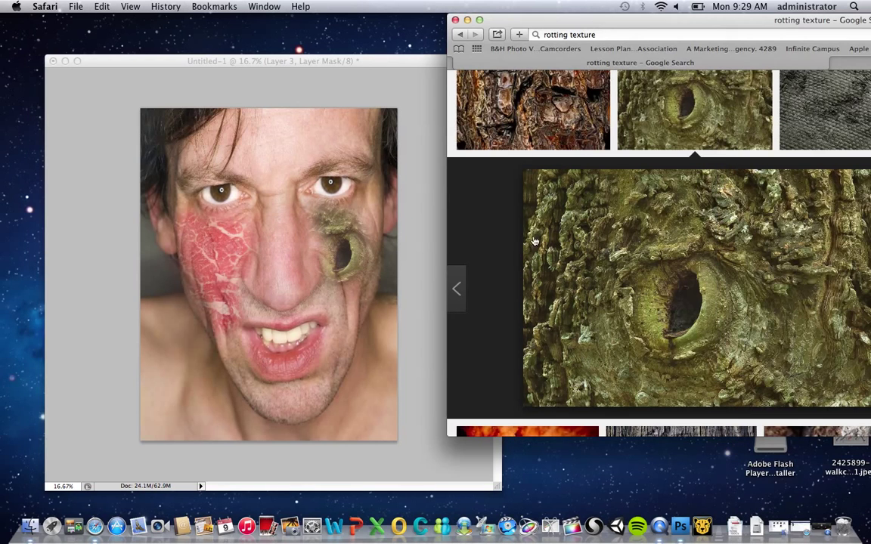
scroll(532, 244, "up", 10)
left_click(459, 35)
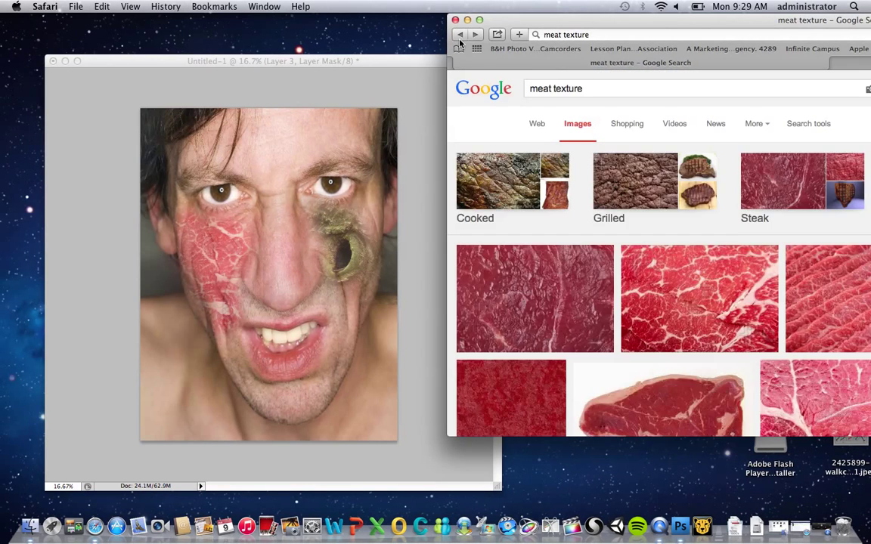
scroll(653, 233, "right", 3)
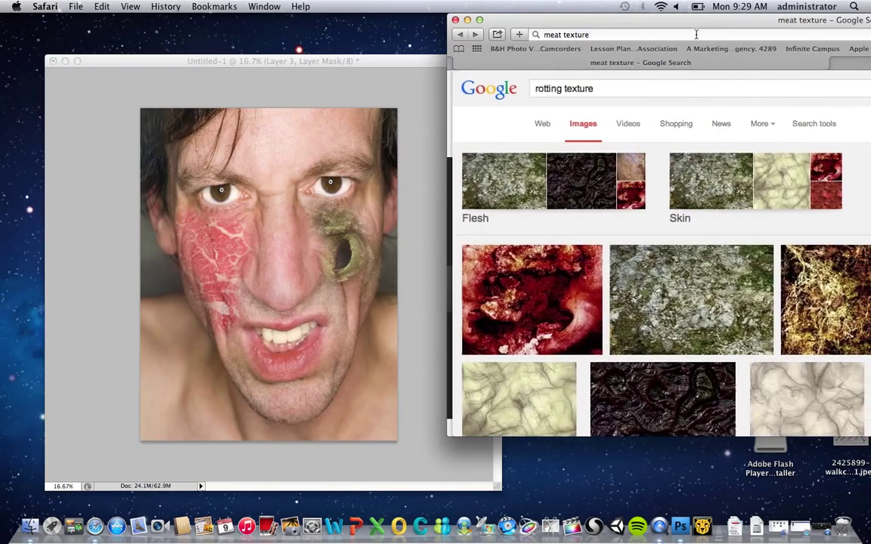
scroll(579, 256, "left", 3)
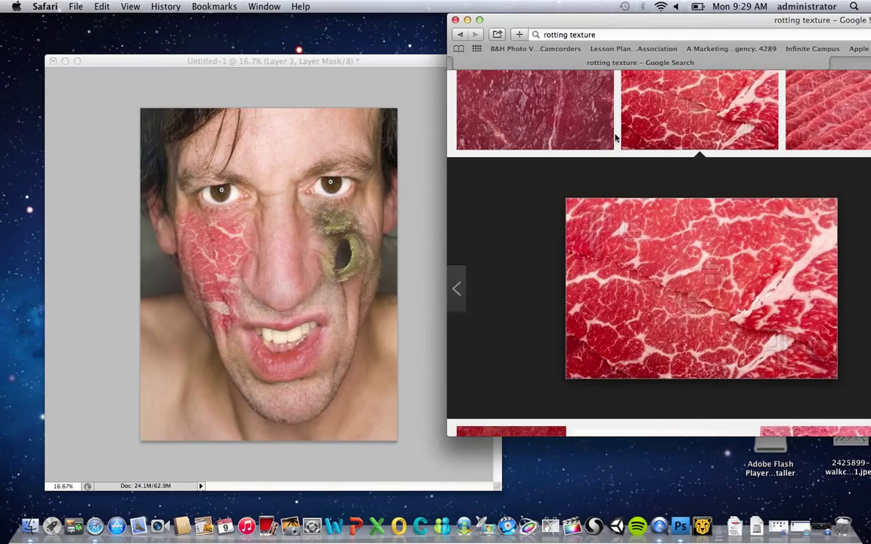
- Open the ground meat image from the results and bring it into the Photoshop document over the meat-covered cheek
left_click_drag(663, 21, 500, 20)
scroll(672, 236, "down", 10)
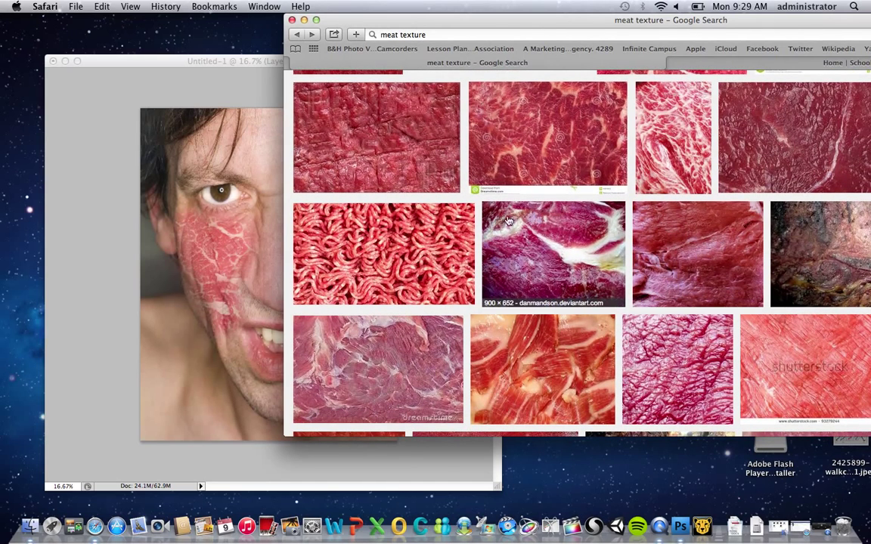
left_click(426, 250)
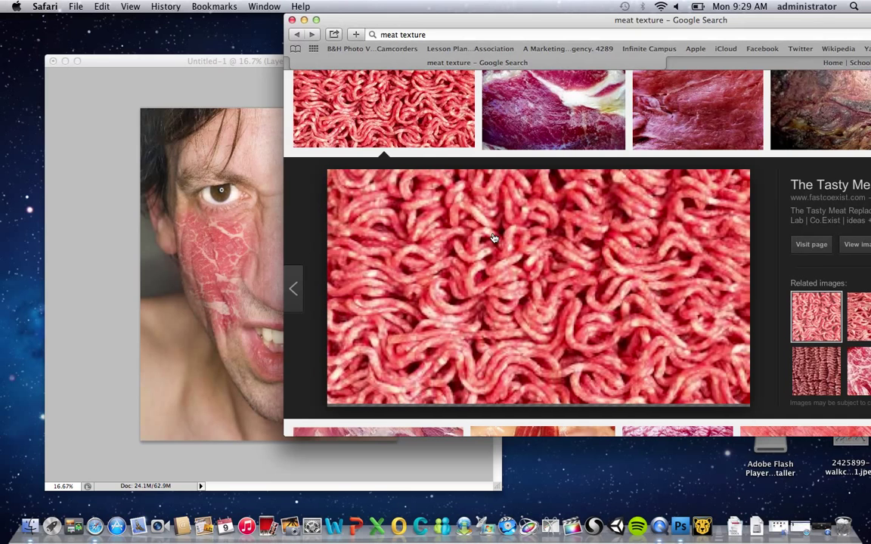
left_click_drag(492, 239, 182, 240)
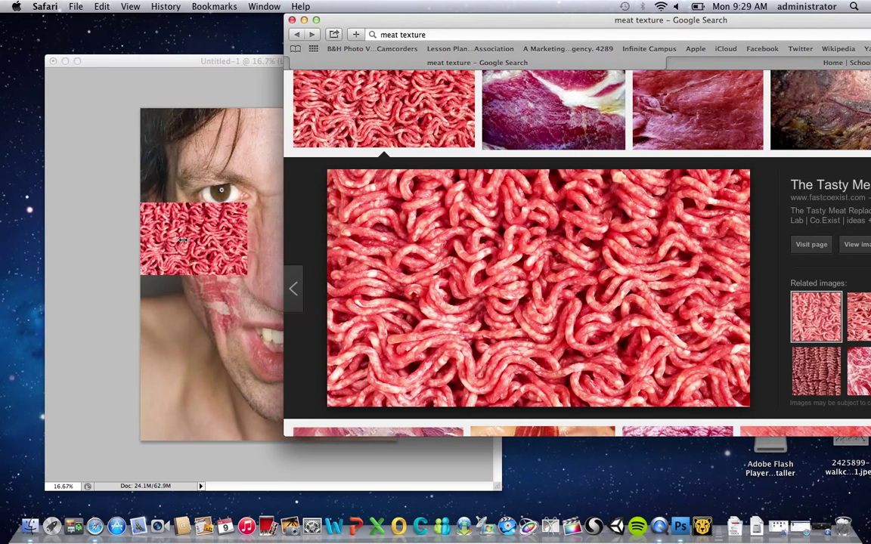
left_click(234, 70)
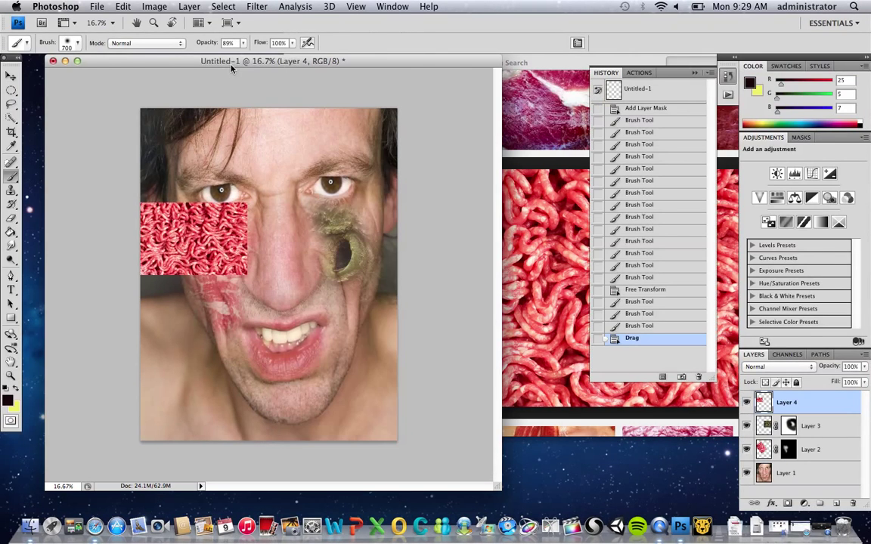
- Rotate the ground meat layer 55.4 degrees, scale it to 128.9% and position it diagonally from the eye to the mouth
left_click(11, 76)
left_click_drag(223, 203, 275, 307)
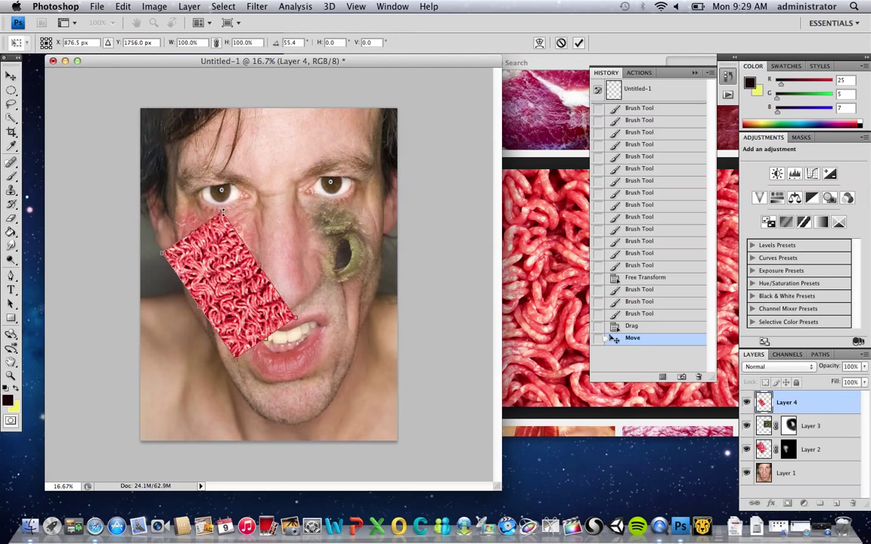
left_click_drag(223, 212, 230, 169)
left_click_drag(229, 239, 239, 242)
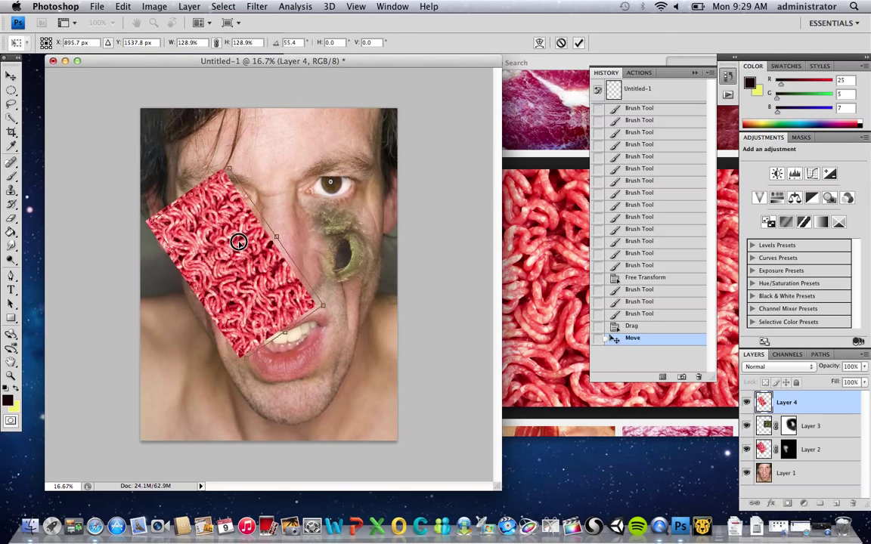
key("Return")
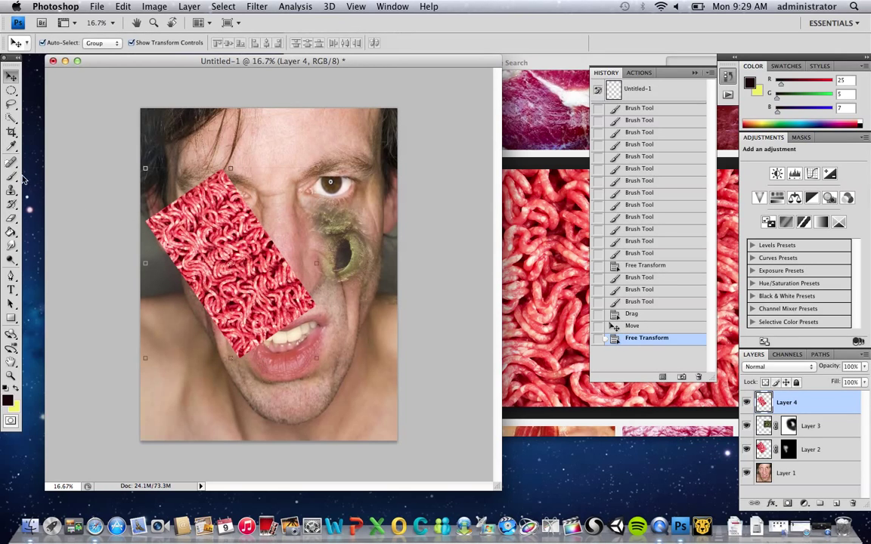
left_click(11, 175)
left_click(243, 182)
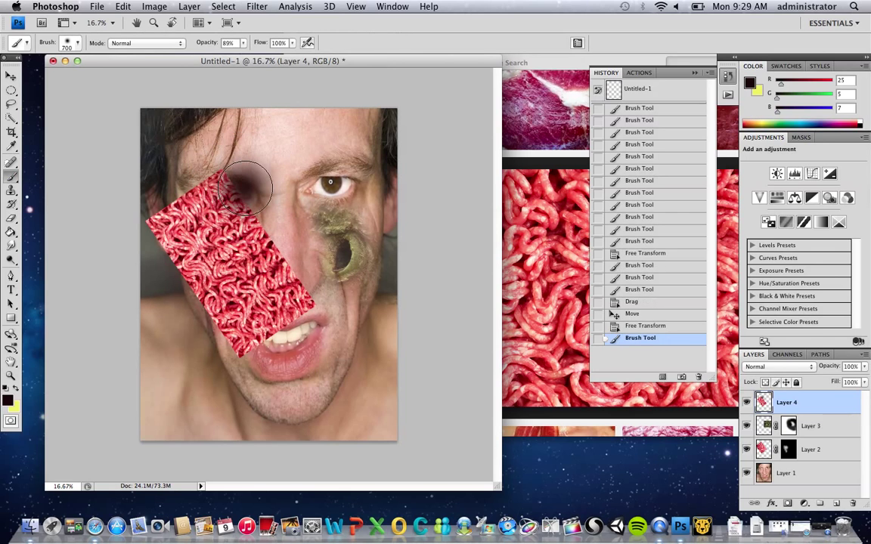
key("super+z")
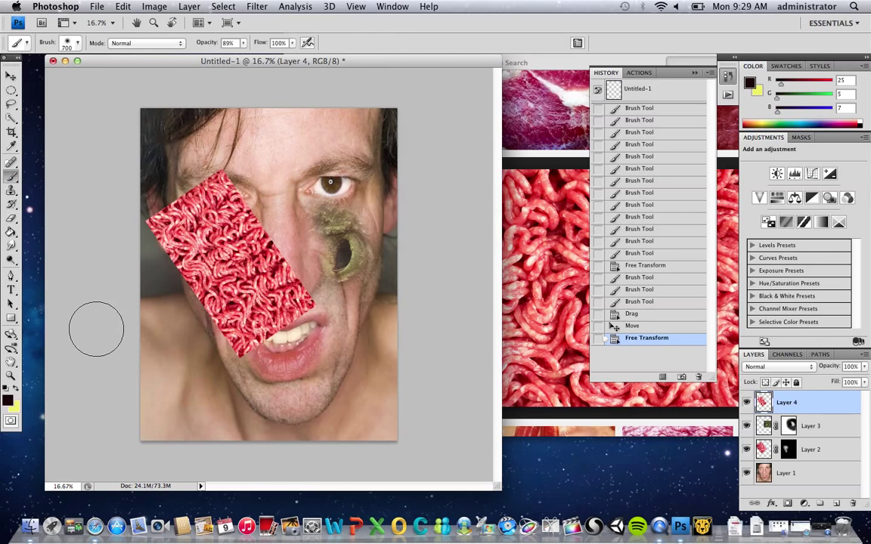
- Add a Hide All layer mask to the ground meat layer and paint white on it over the cheek
left_click(189, 6)
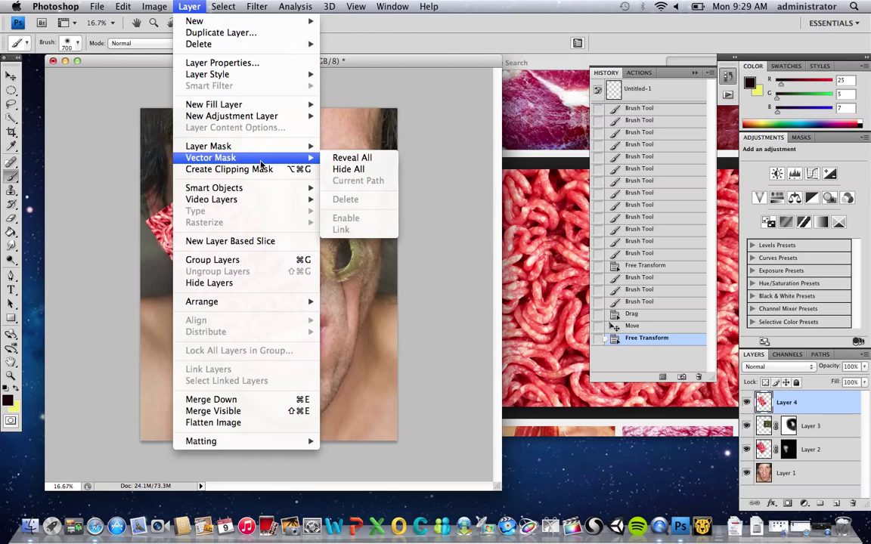
mouse_move(267, 146)
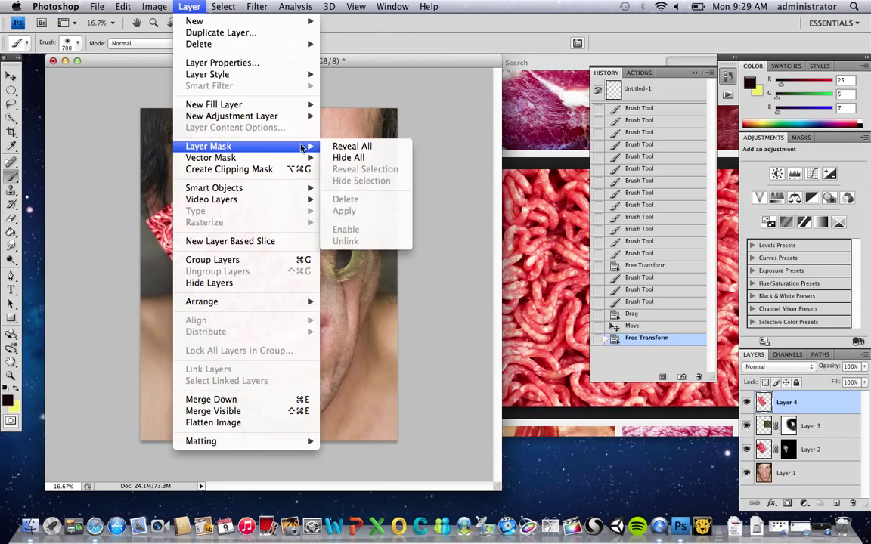
left_click(341, 157)
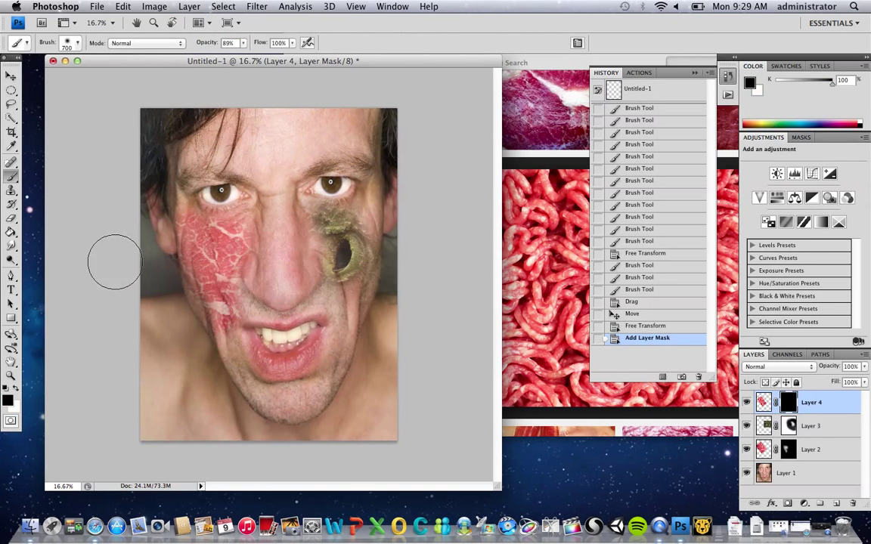
left_click(17, 389)
mouse_move(192, 248)
left_mouse_down()
mouse_move(215, 230)
mouse_move(231, 247)
mouse_move(198, 237)
left_mouse_up()
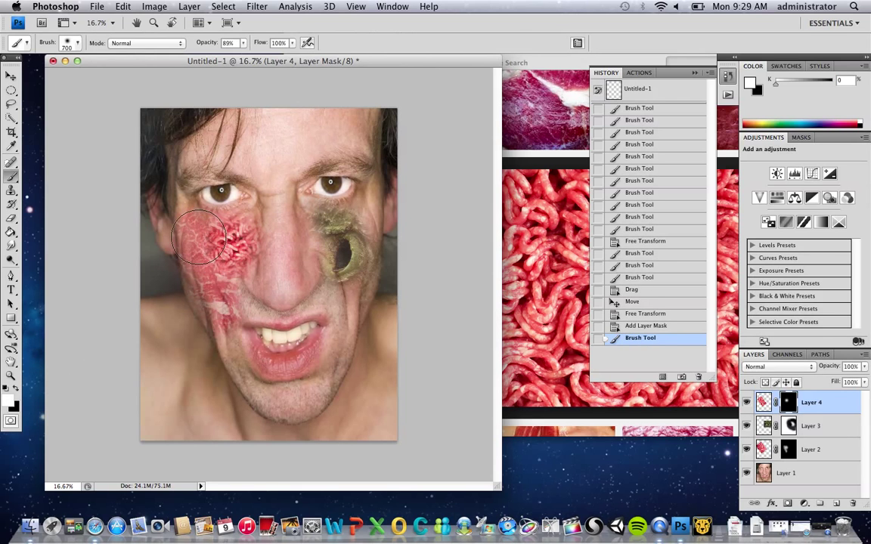
- Lower the brush opacity to 24%
left_click(242, 43)
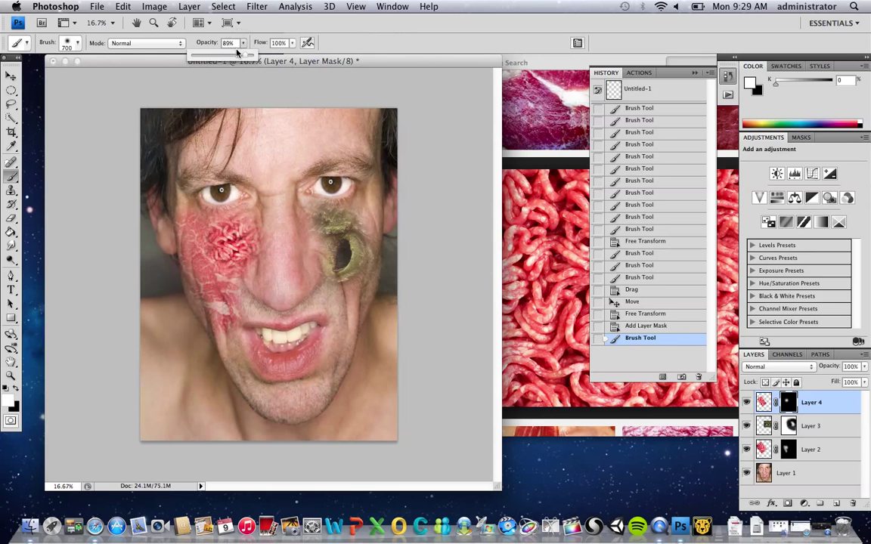
left_click_drag(236, 51, 207, 62)
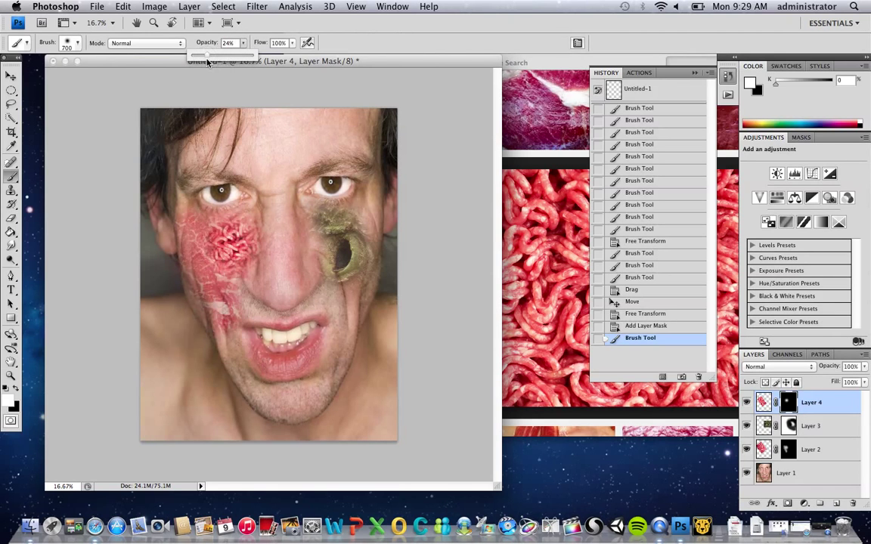
left_click(301, 65)
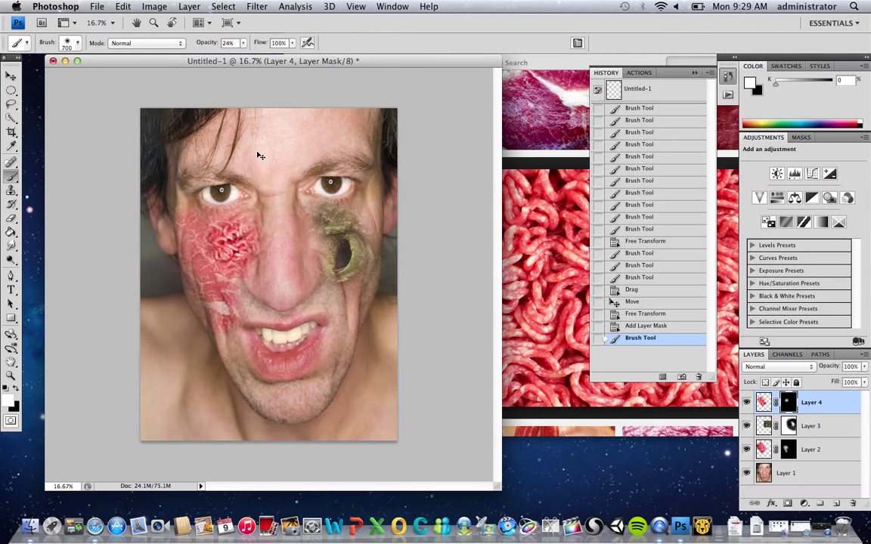
- Undo the white brush stroke and the mask, and give the ground meat layer a fresh Hide All layer mask
key("super+alt+z")
key("super+alt+z")
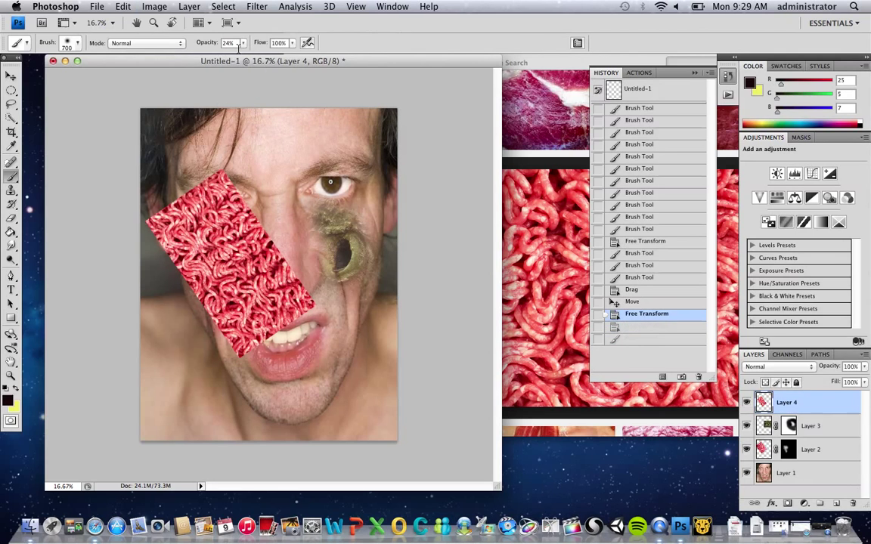
left_click(189, 6)
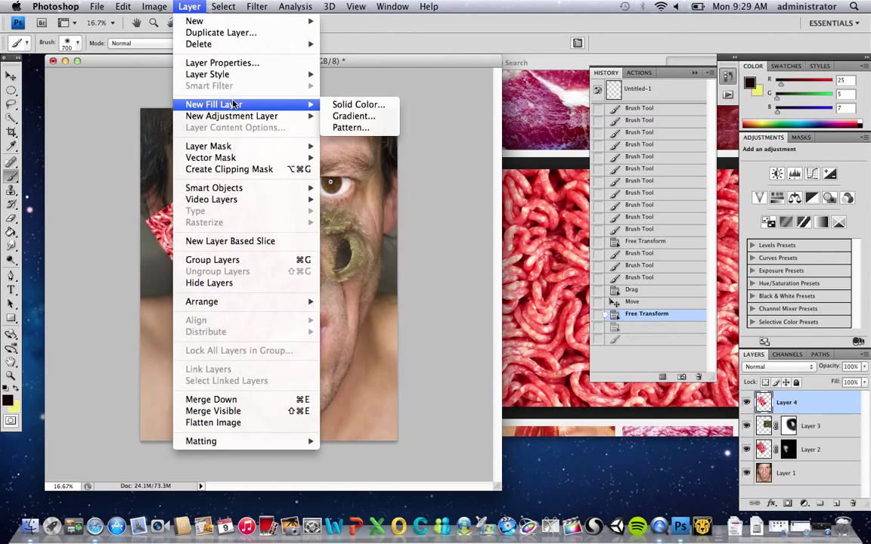
mouse_move(257, 157)
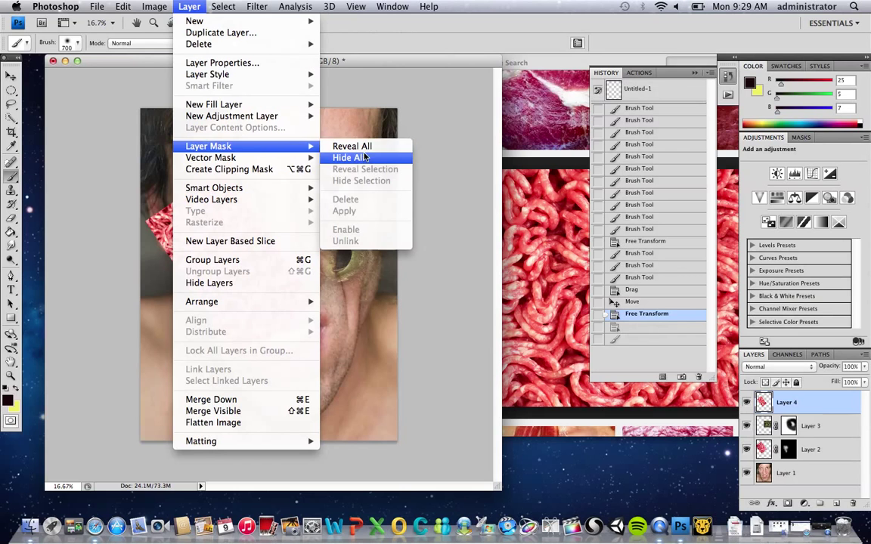
left_click(349, 157)
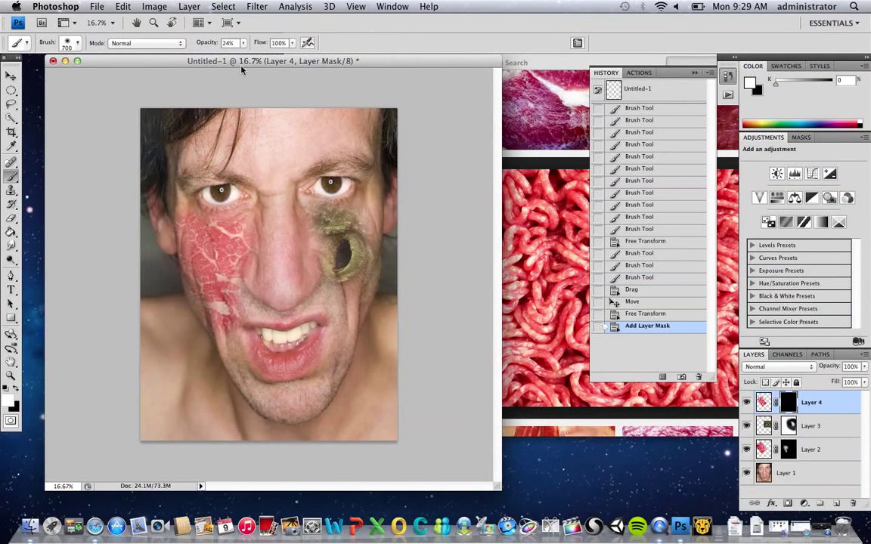
- Paint white on the mask with the 700-size brush to reveal ground meat on the upper cheek below the eye
left_click(231, 234)
left_click(230, 233)
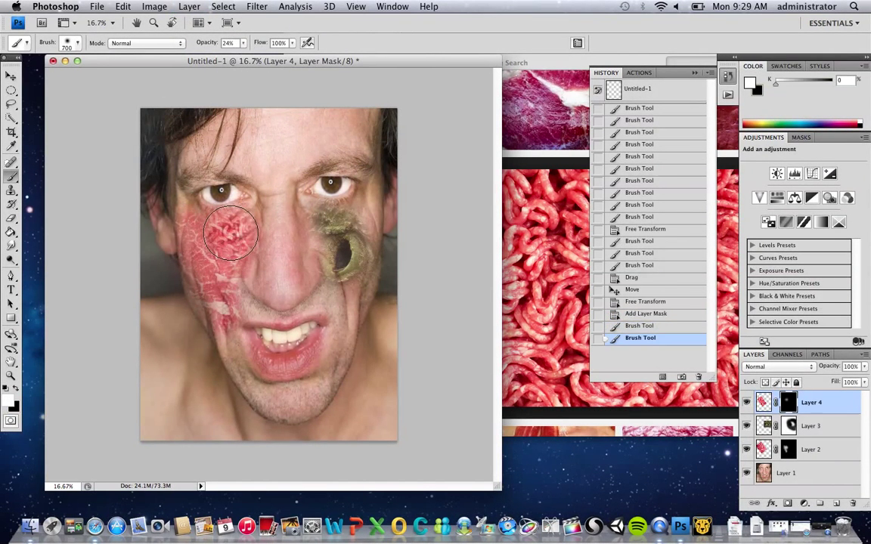
left_click(207, 213)
left_click(188, 210)
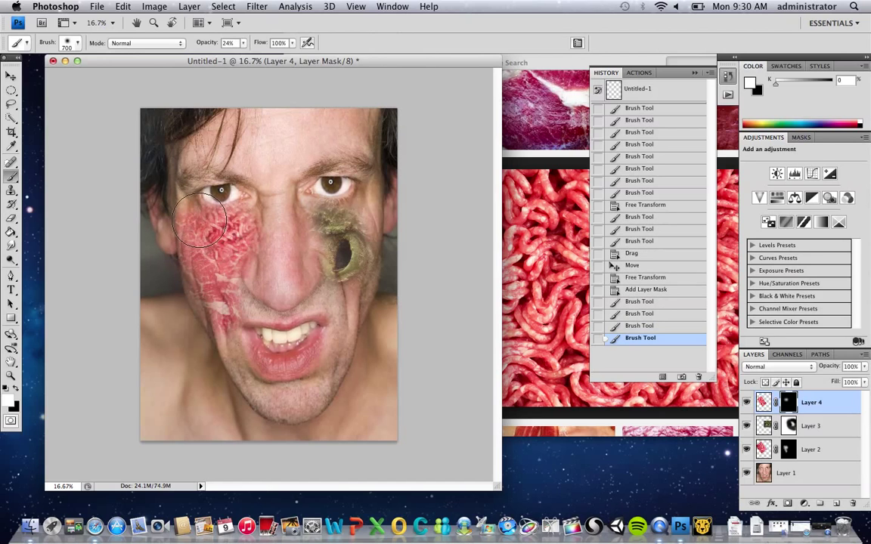
- Reduce the brush size to 250 and paint white along the outer edge of the cheek below the eye
key("bracketleft")
key("bracketleft")
key("bracketleft")
key("bracketleft")
key("bracketleft")
left_click(190, 224)
left_click(187, 215)
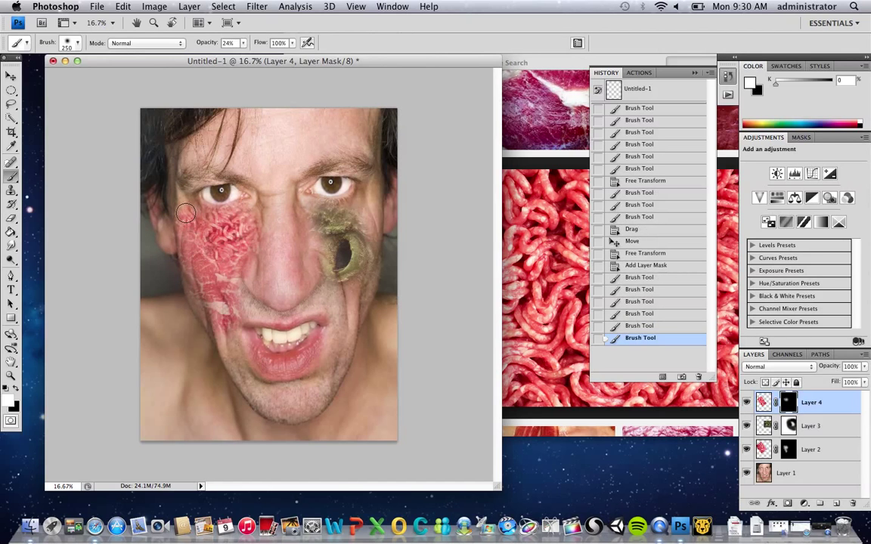
left_click(185, 213)
left_click(187, 207)
left_click(194, 214)
- Enlarge the brush to 500 and paint white down the cheek to reveal the ground meat as far as the corner of the mouth
key("bracketright")
key("bracketright")
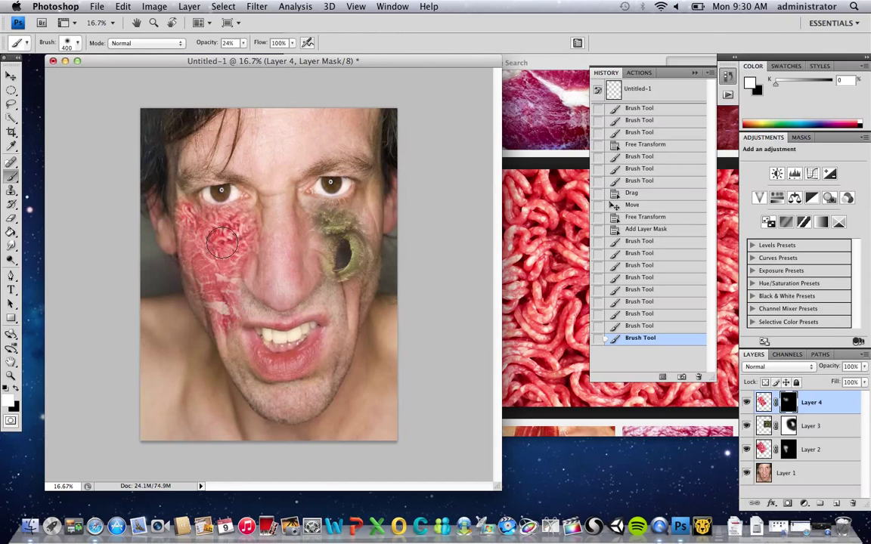
key("bracketright")
left_click(226, 265)
left_click(231, 291)
left_click(234, 289)
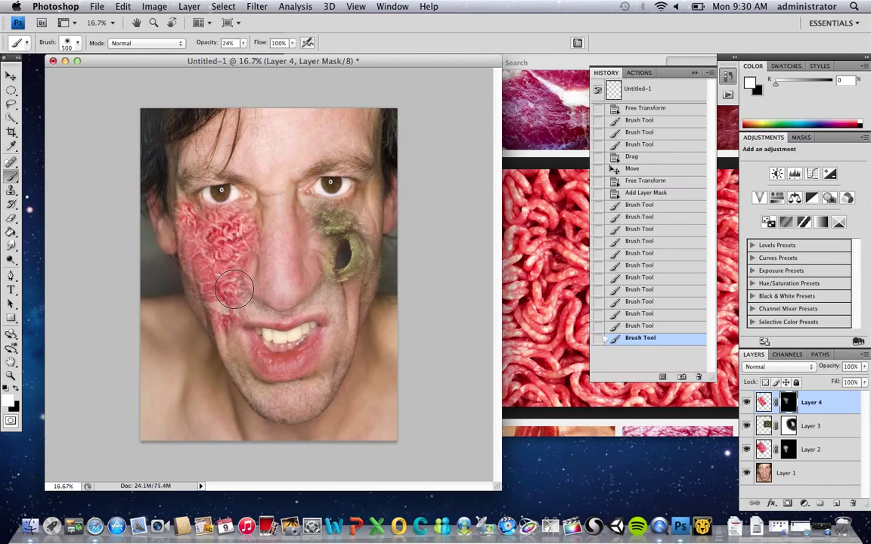
left_click(234, 289)
left_click(232, 298)
left_click(230, 318)
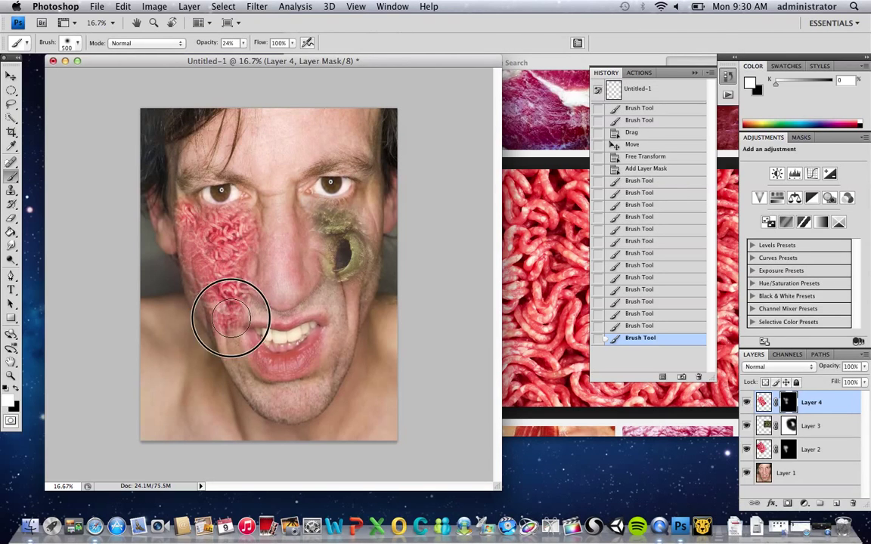
left_click(230, 333)
left_click(229, 334)
left_click(231, 347)
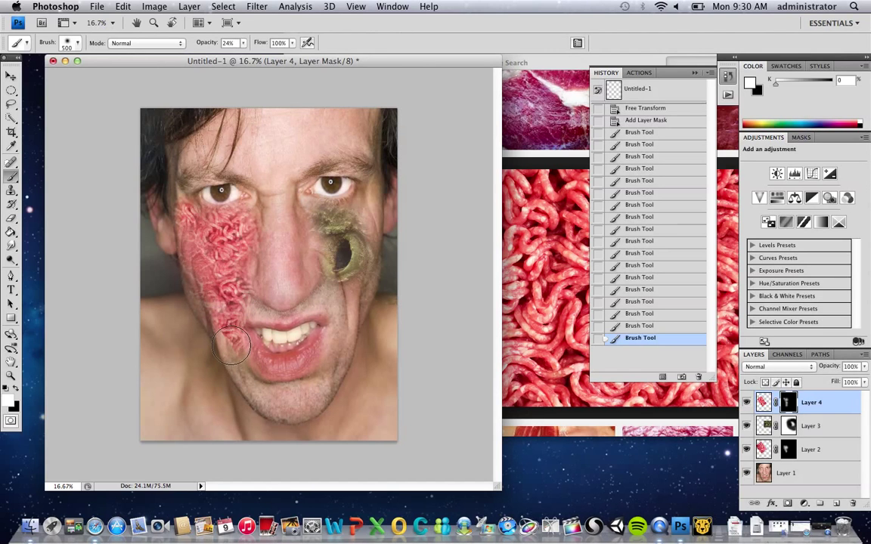
left_click_drag(231, 330, 233, 356)
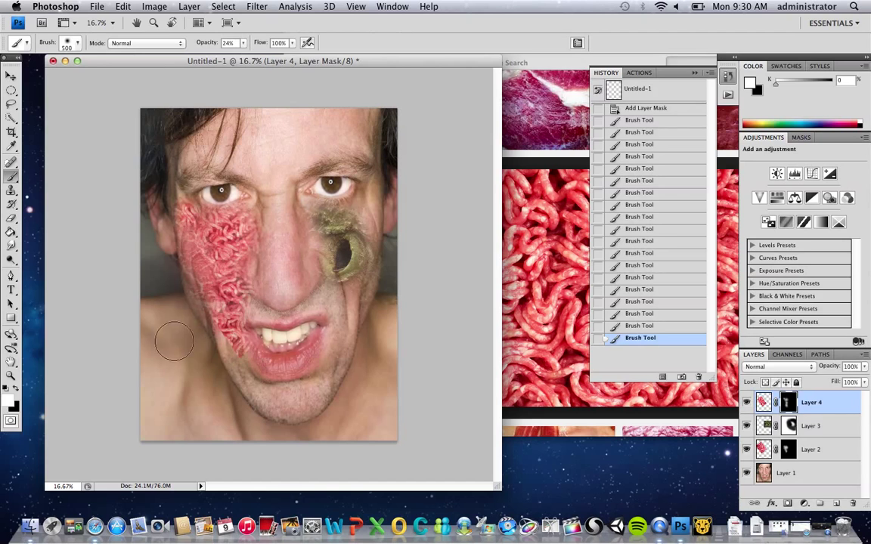
- Paint black on the mask to fade the ground meat along the jaw edge beside the mouth
left_click(14, 393)
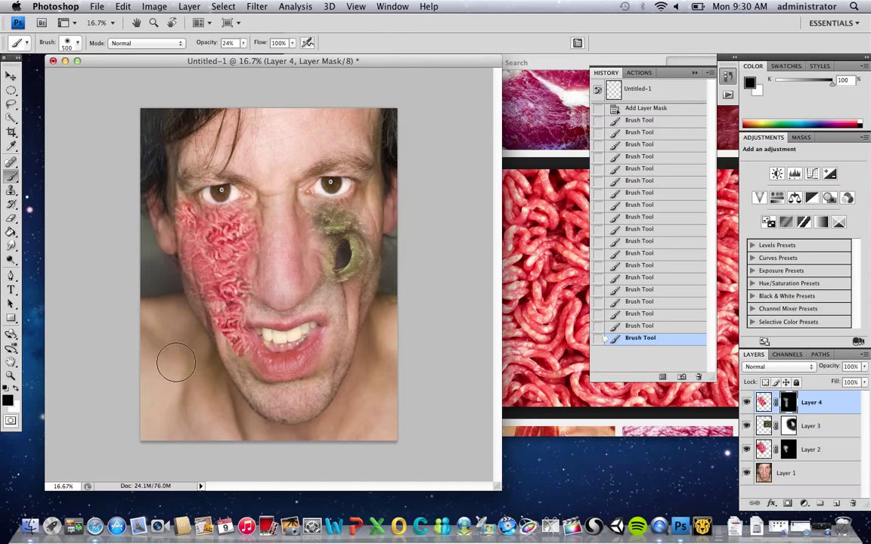
left_click_drag(208, 323, 227, 359)
left_click(220, 342)
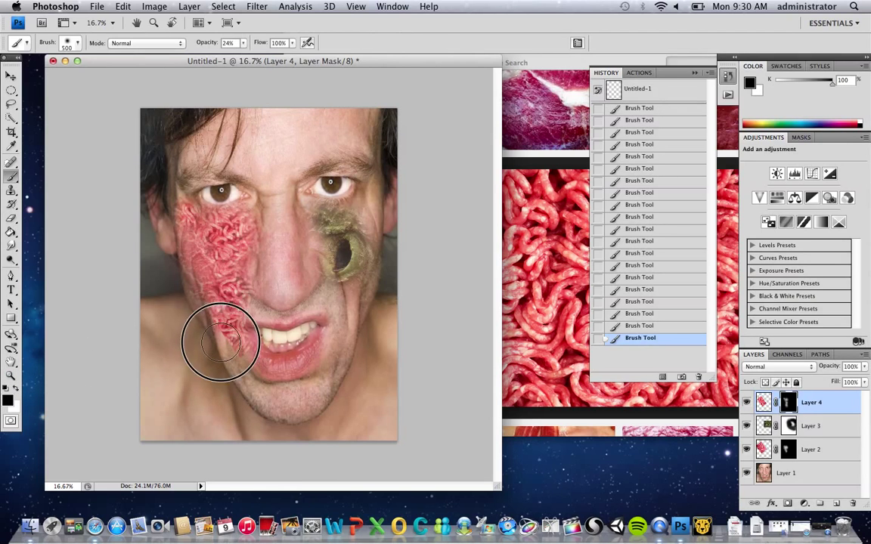
left_click(220, 341)
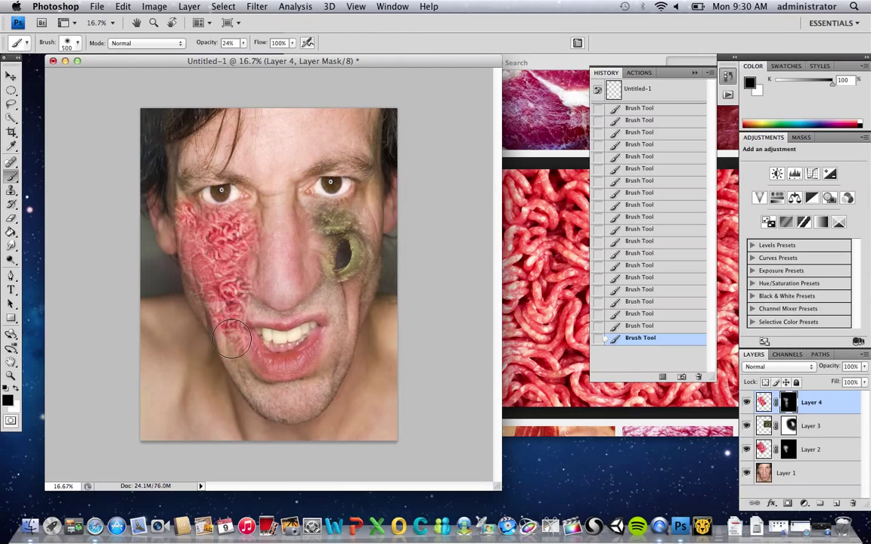
left_click(232, 339)
left_click(222, 331)
left_click(222, 331)
- Apply a Hue/Saturation adjustment to the bark image on Layer 3 with Hue -33 and Saturation -8
left_click(763, 403)
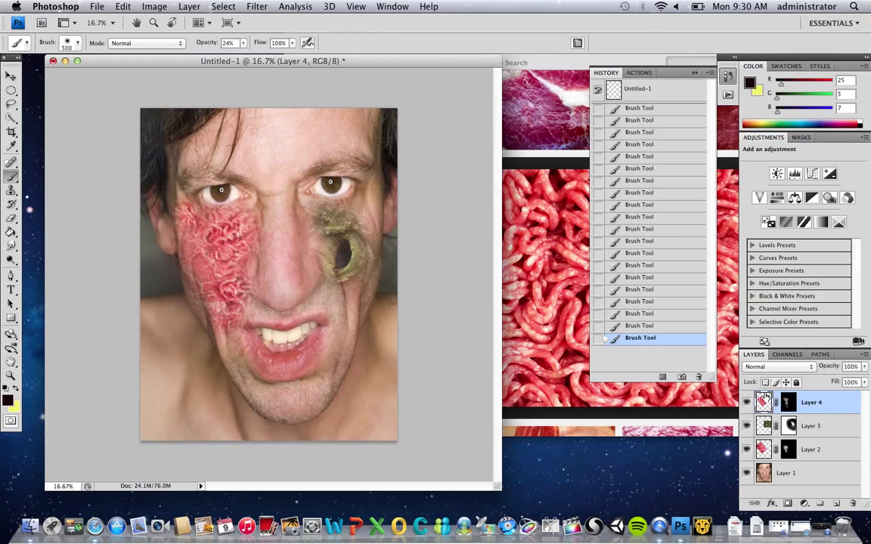
left_click(765, 428)
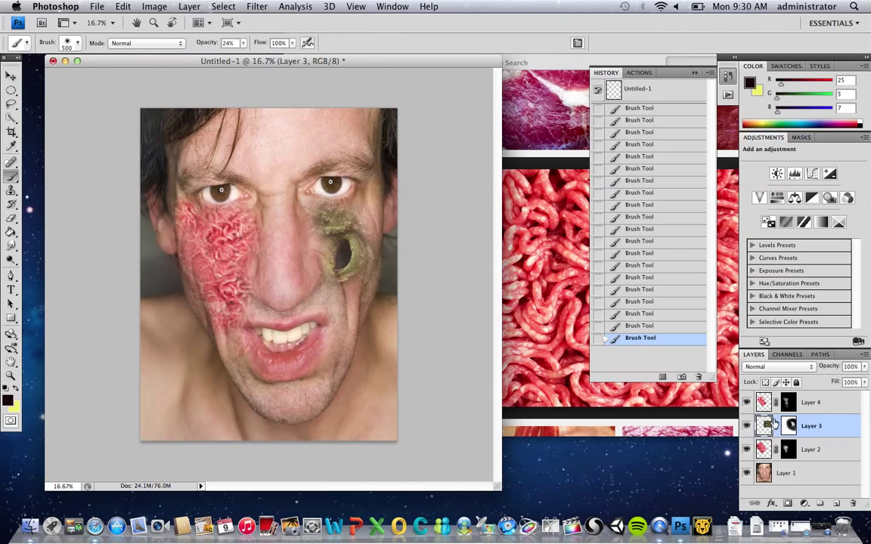
left_click(154, 6)
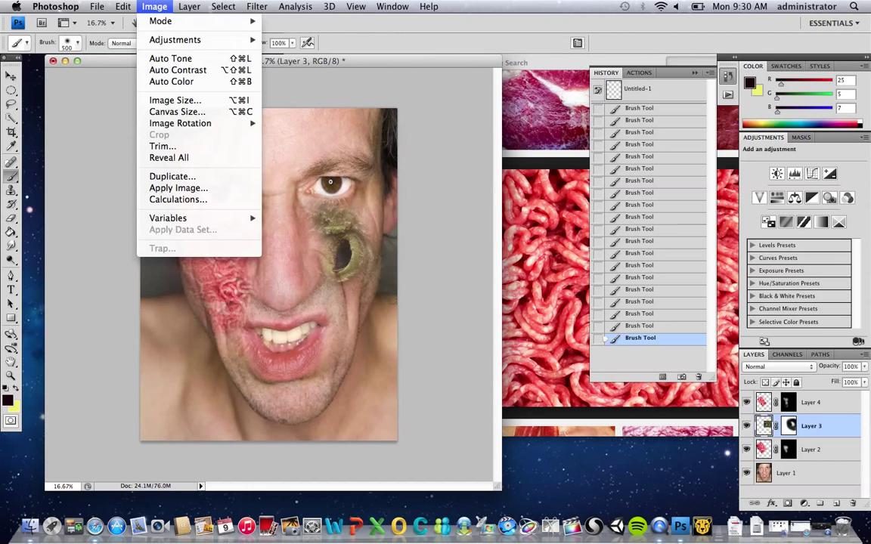
mouse_move(174, 39)
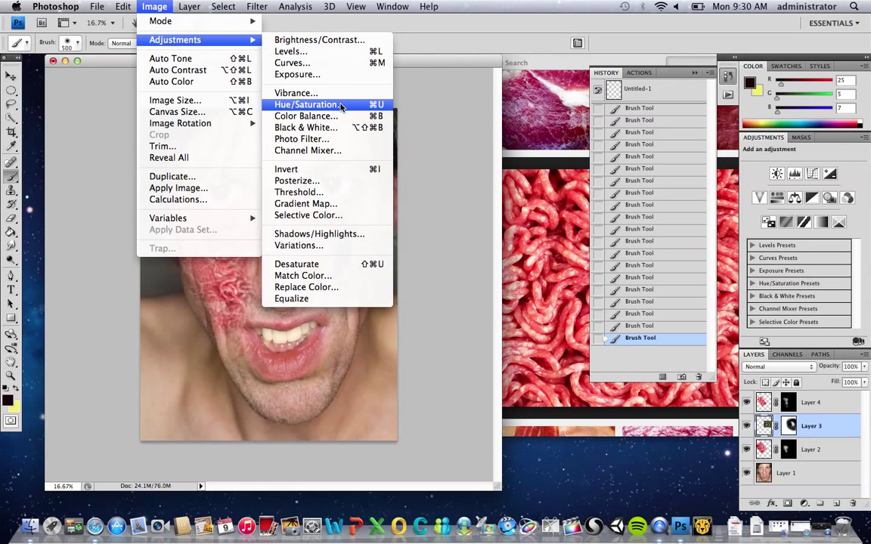
left_click(341, 105)
left_click_drag(501, 113, 710, 114)
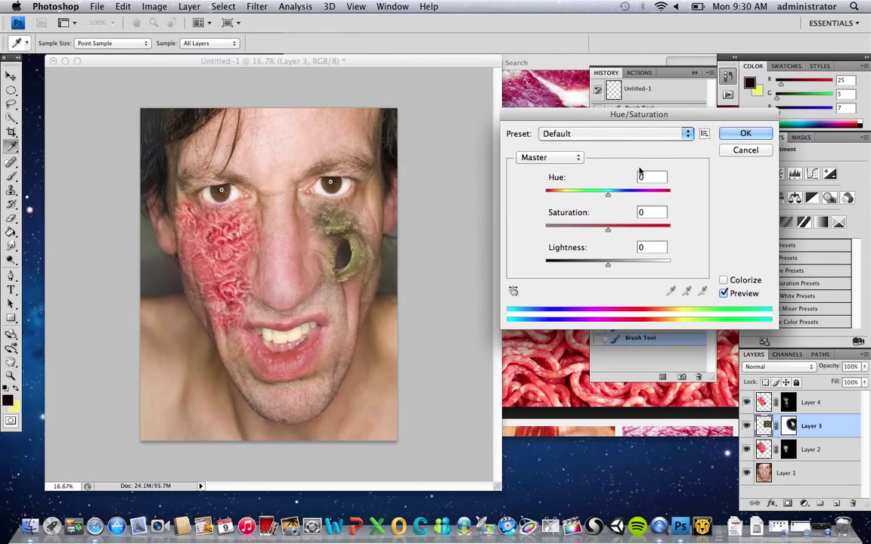
left_click_drag(607, 194, 587, 197)
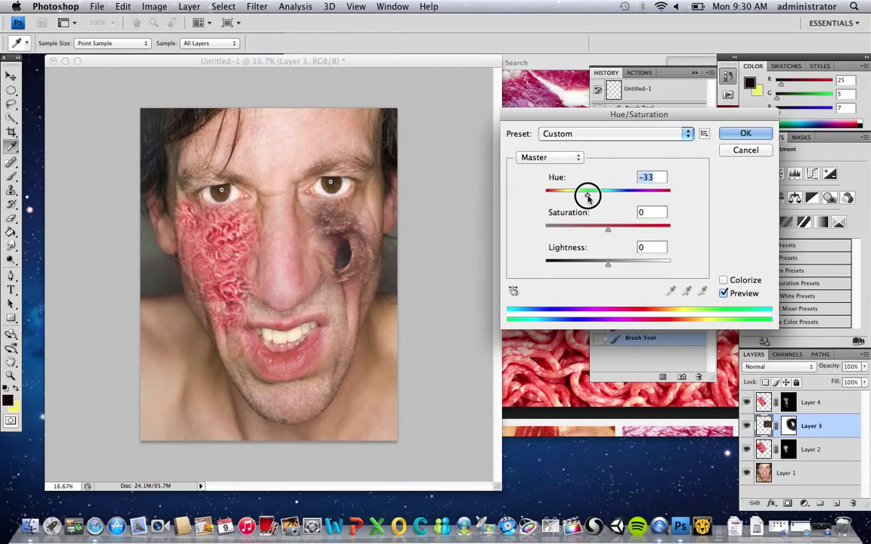
mouse_move(608, 229)
left_mouse_down()
mouse_move(649, 229)
mouse_move(602, 229)
left_mouse_up()
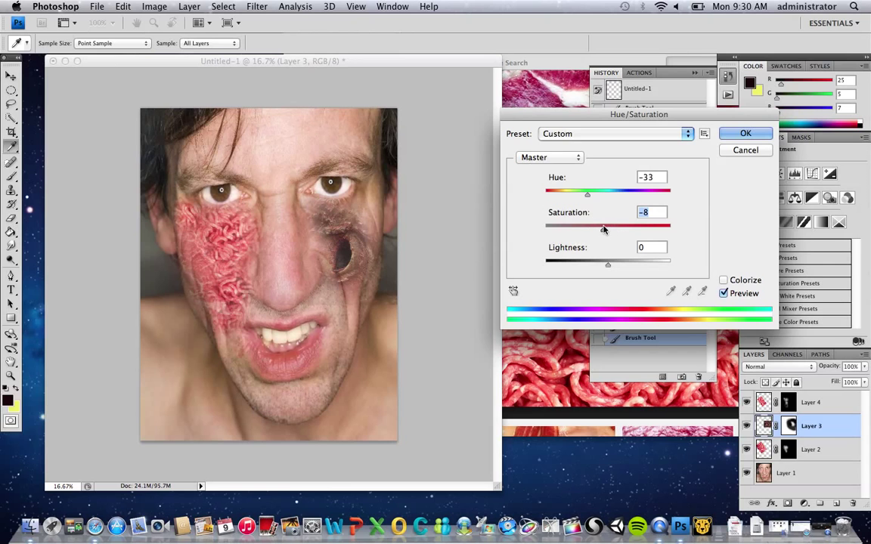
left_click(745, 134)
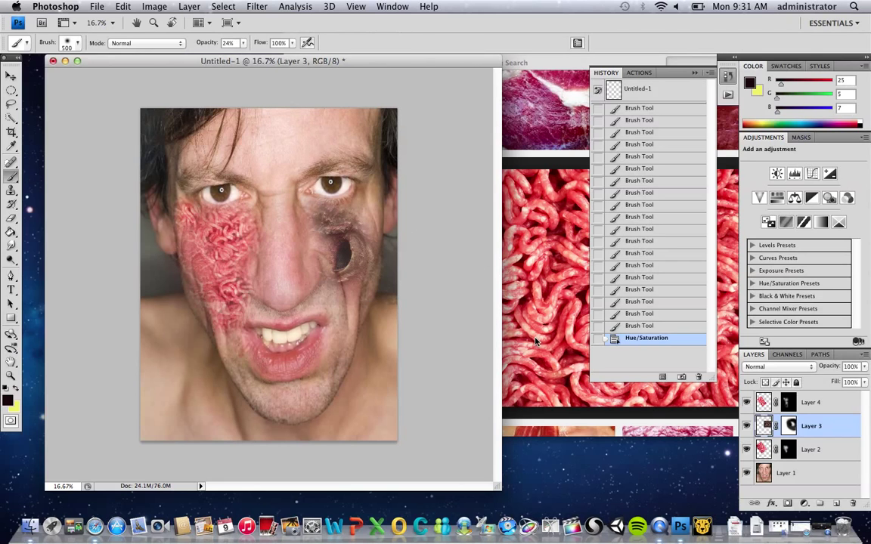
- Add a Brightness/Contrast adjustment layer above Layer 4 and set Brightness to 10 and Contrast to 77
left_click(762, 401)
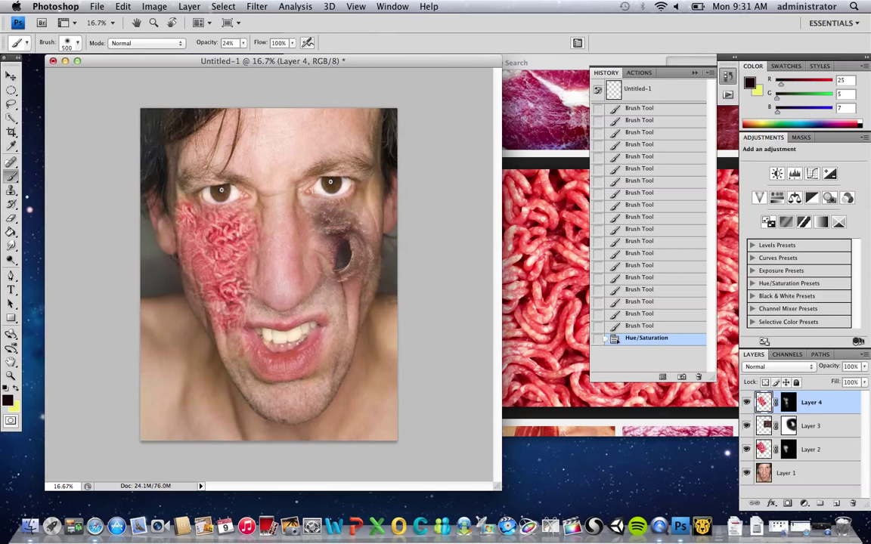
left_click(189, 6)
mouse_move(265, 116)
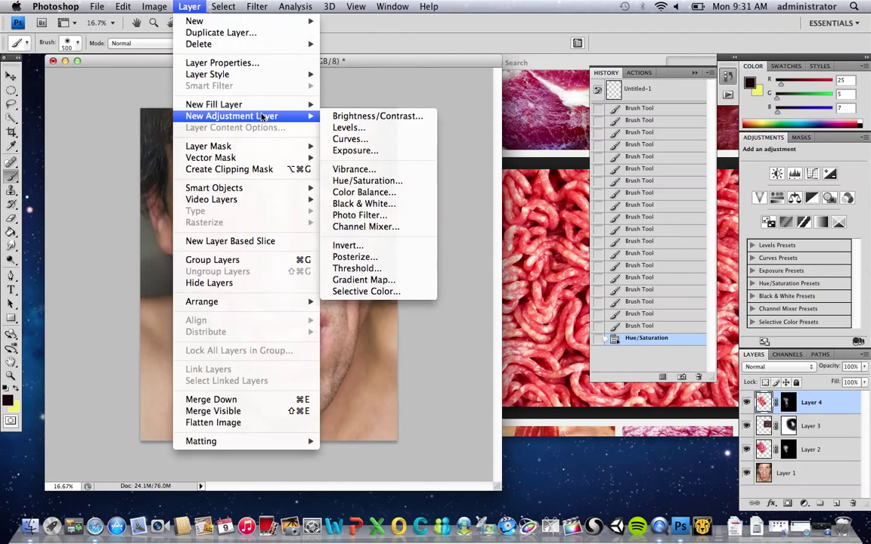
left_click(360, 117)
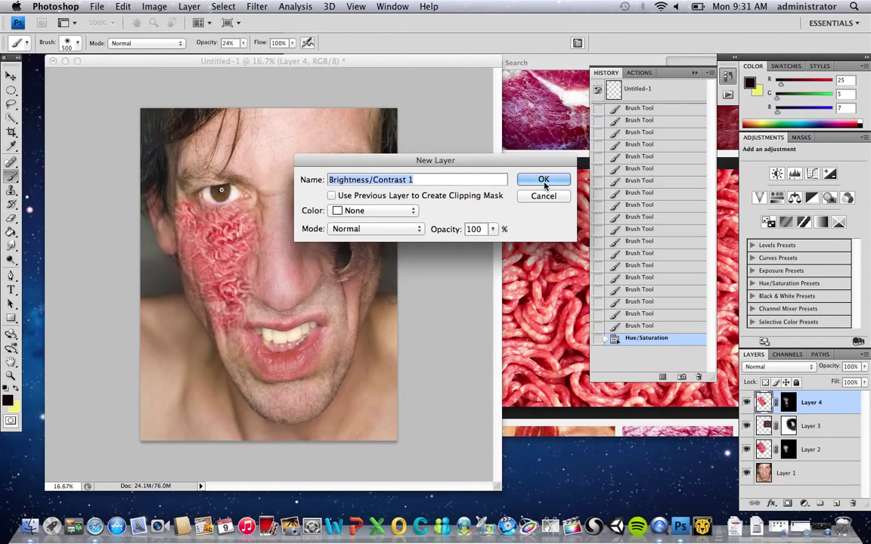
left_click(543, 182)
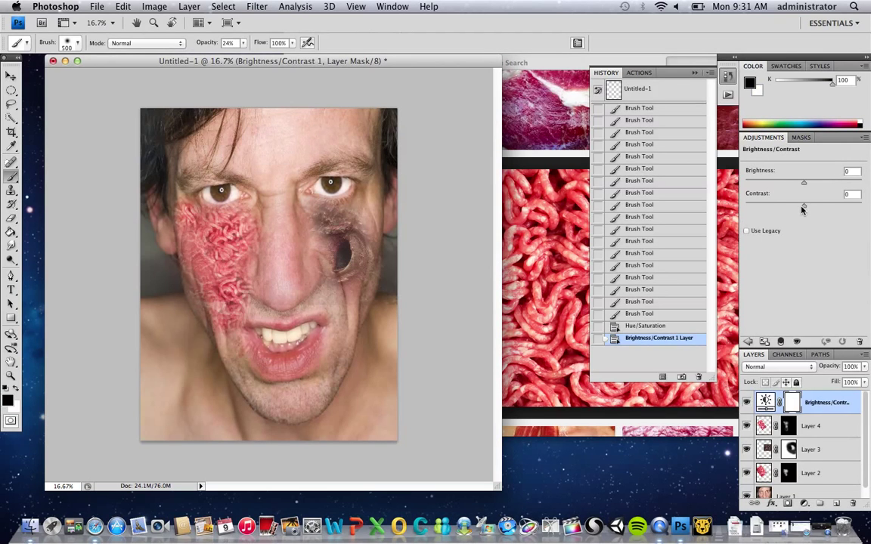
left_click_drag(803, 211, 848, 207)
left_click_drag(803, 183, 807, 181)
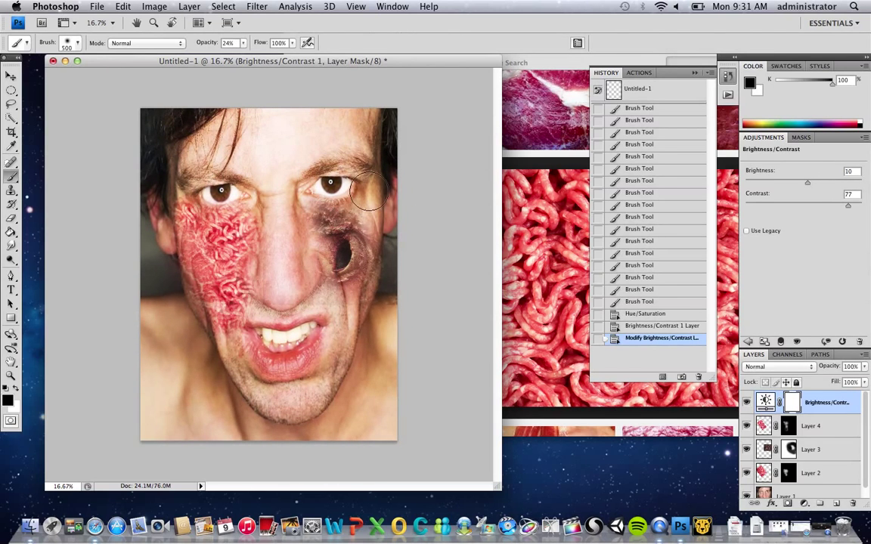
left_click(12, 76)
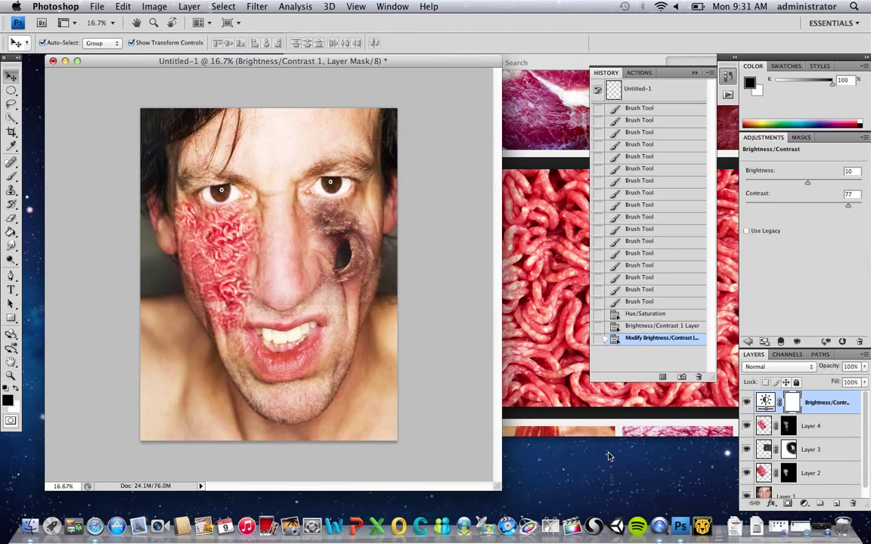
left_click(659, 526)
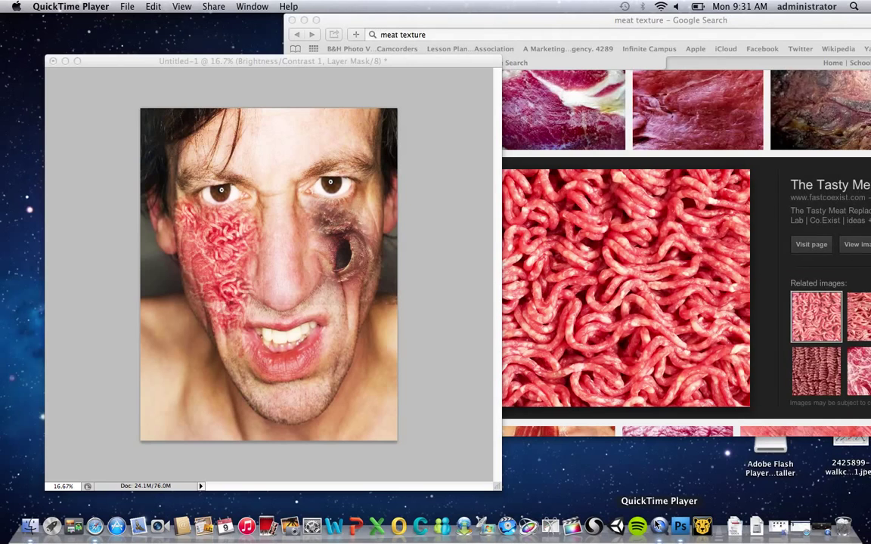